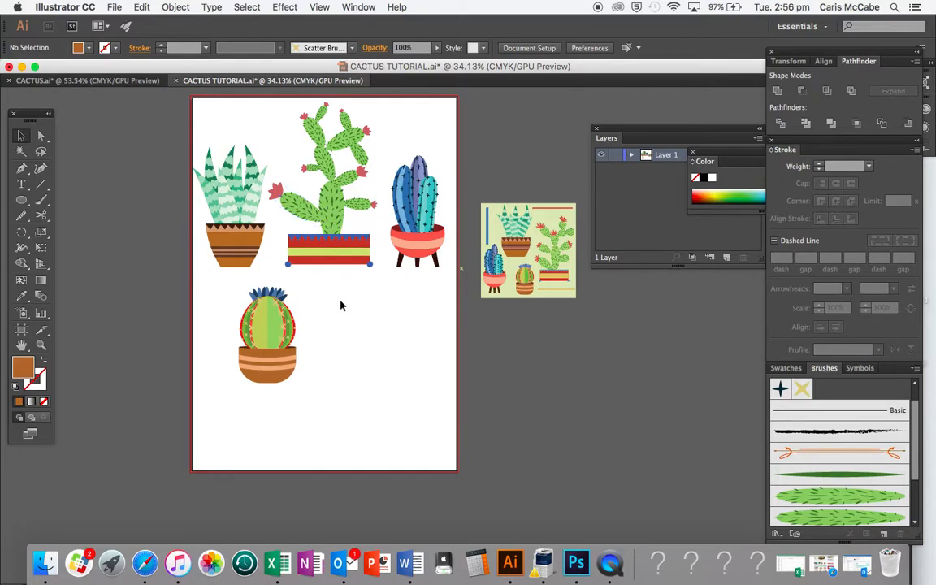
- Examine the cactus illustrations on the artboard and the reference composition beside it
scroll(341, 219, up, 2)
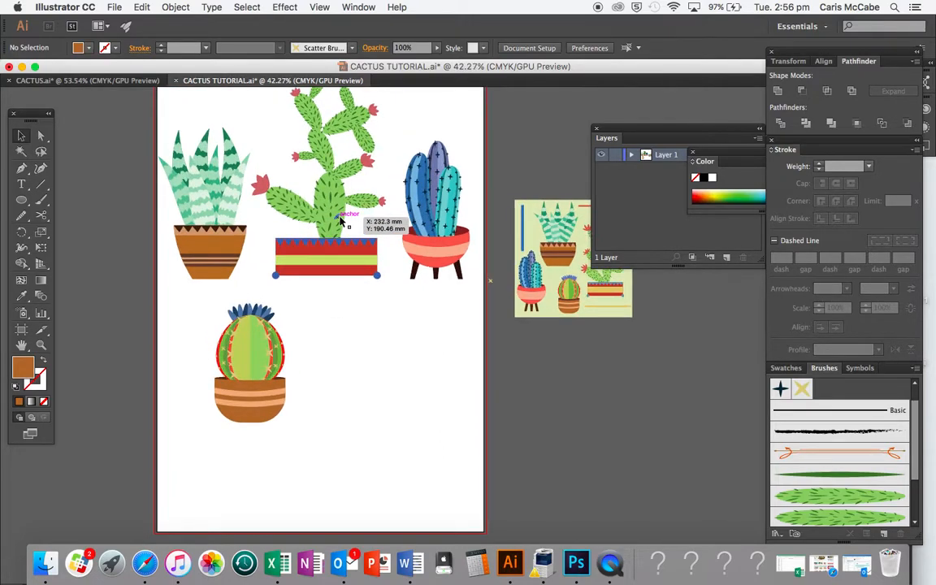
scroll(341, 219, up, 5)
scroll(341, 219, right, 10)
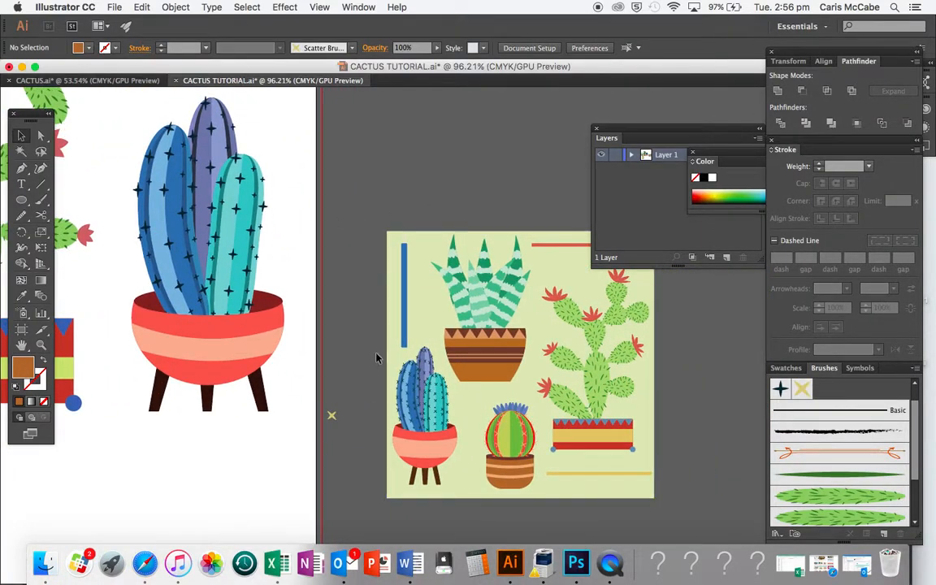
scroll(447, 307, down, 4)
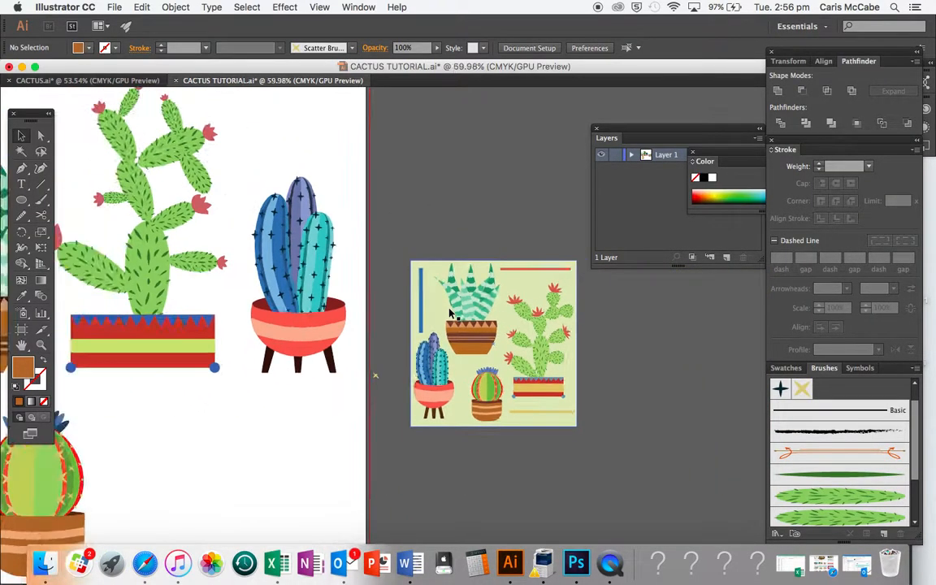
scroll(449, 311, right, 7)
scroll(449, 310, left, 3)
scroll(449, 310, down, 1)
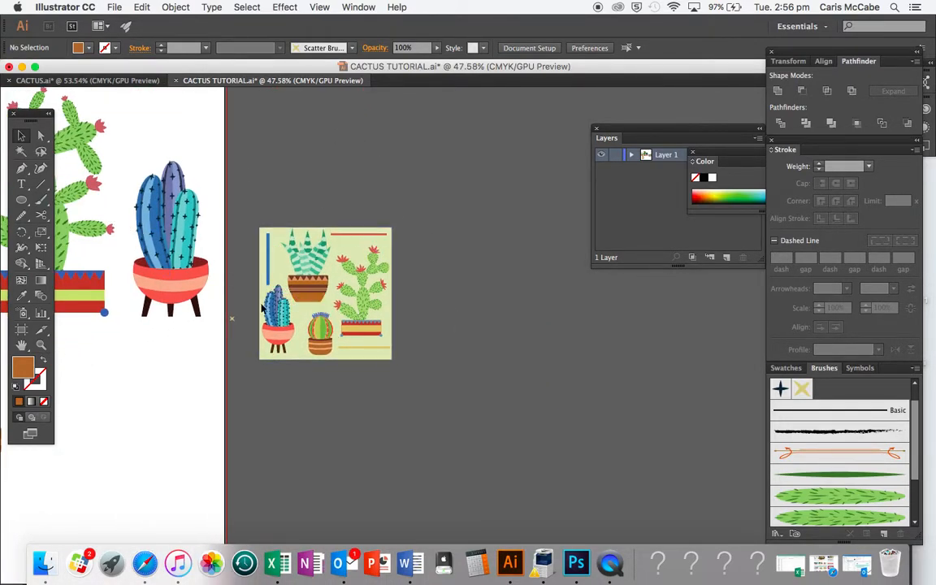
- Draw a square about 151 mm wide beside the artboard and fill it with the reference's pale green
drag(26, 199, 48, 203)
scroll(144, 307, left, 3)
scroll(144, 307, down, 2)
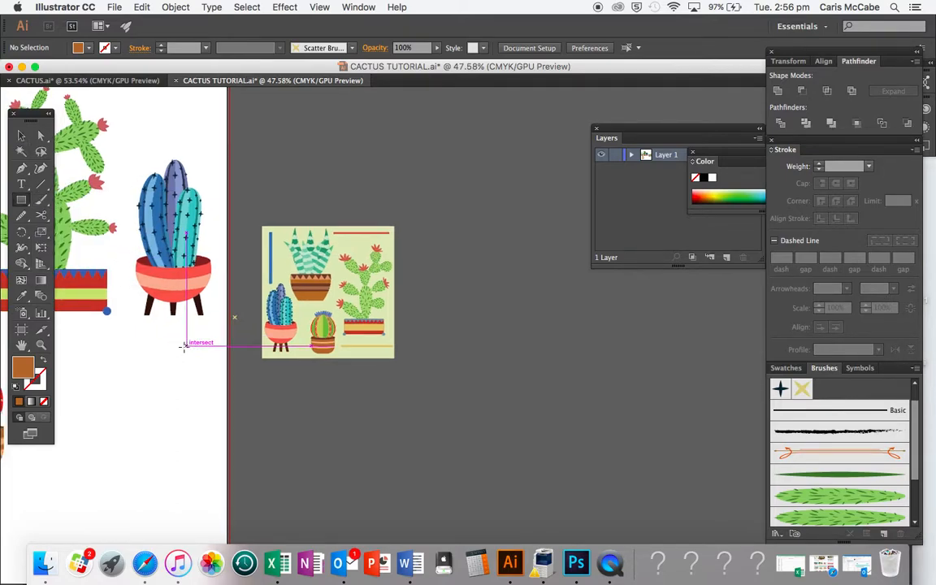
scroll(183, 347, left, 1)
scroll(183, 347, up, 1)
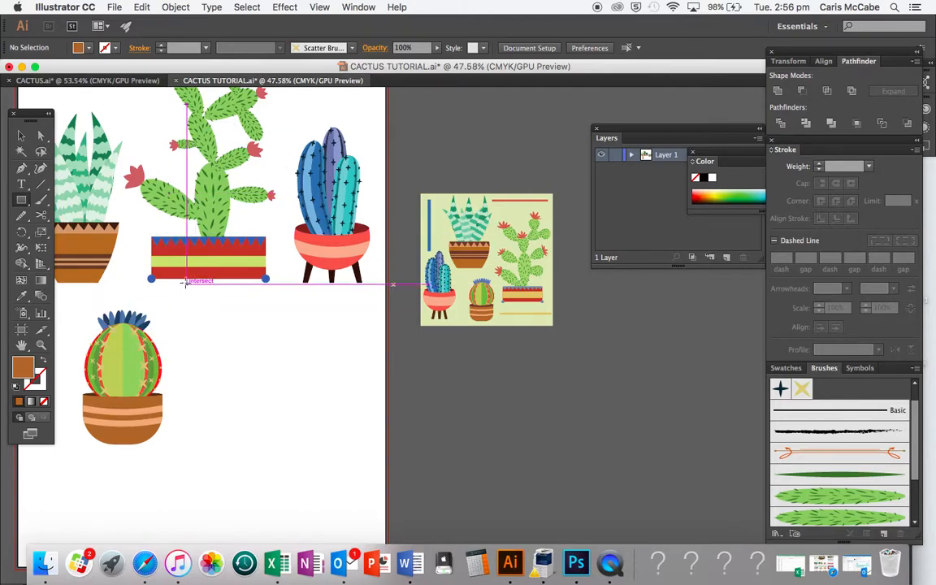
scroll(281, 380, up, 2)
scroll(281, 380, right, 1)
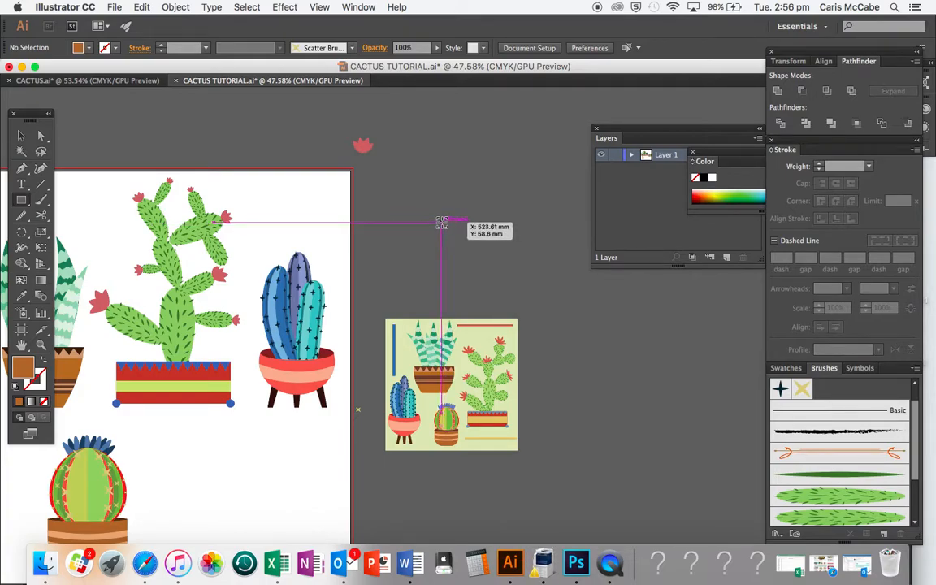
drag(441, 221, 507, 277)
key(i)
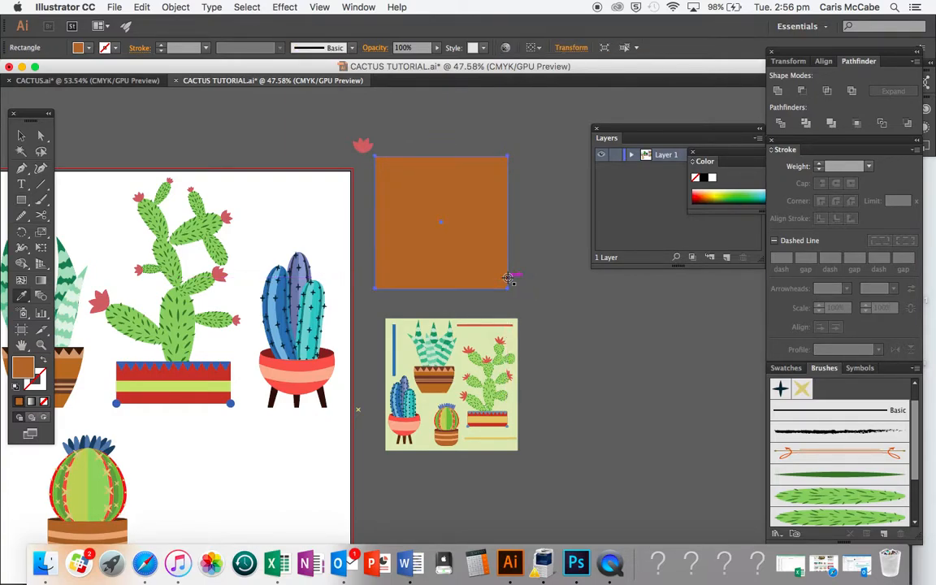
click(482, 340)
- Drag the aloe pot plant onto the square and send the square behind it
key(v)
click(566, 212)
mouse_move(441, 222)
mouse_down()
mouse_move(453, 226)
mouse_move(446, 228)
mouse_up()
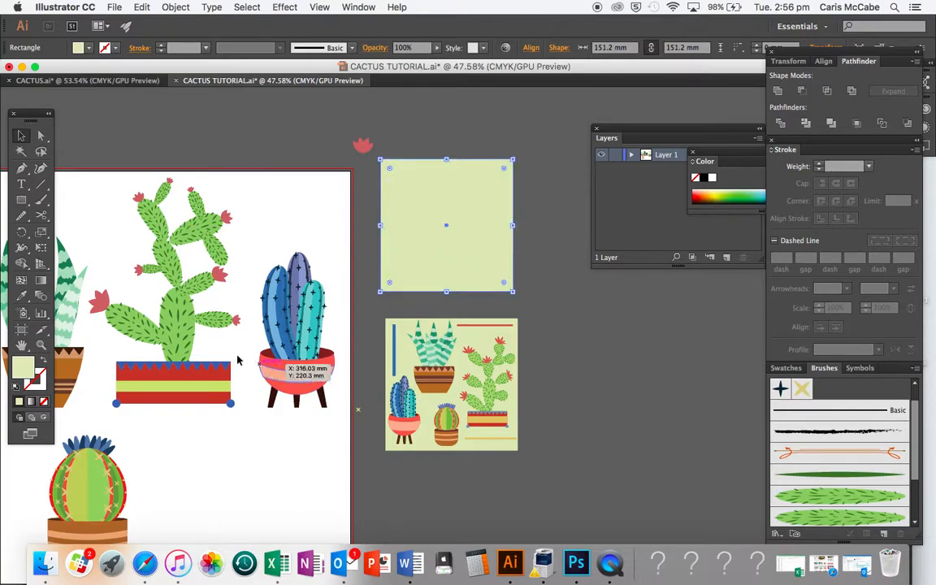
drag(87, 358, 455, 260)
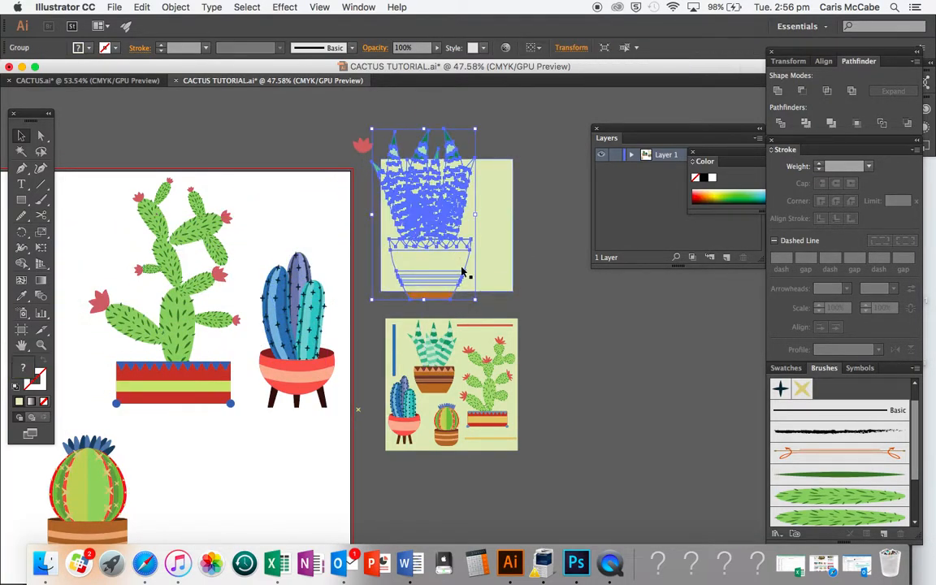
click(497, 215)
key(ctrl+shift+bracketright)
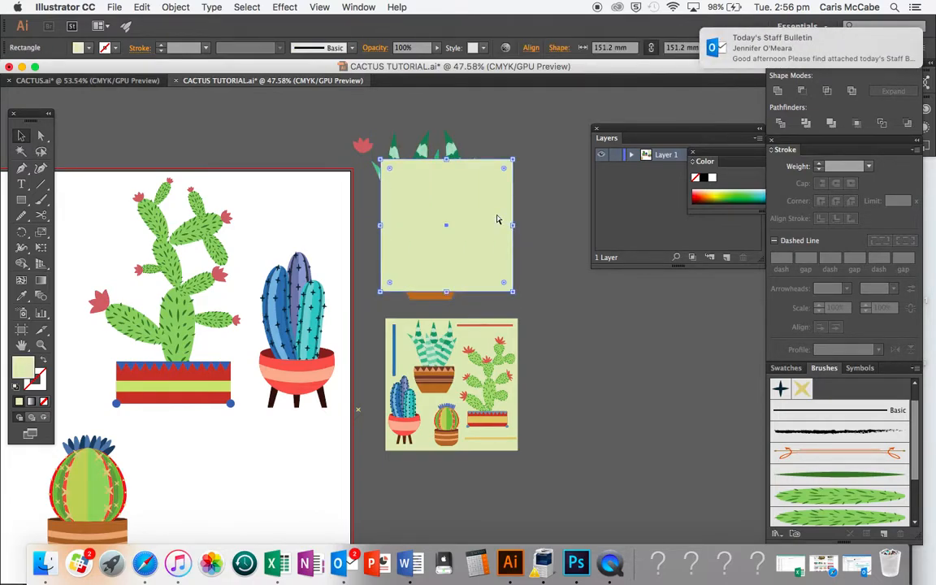
key(ctrl+shift+bracketleft)
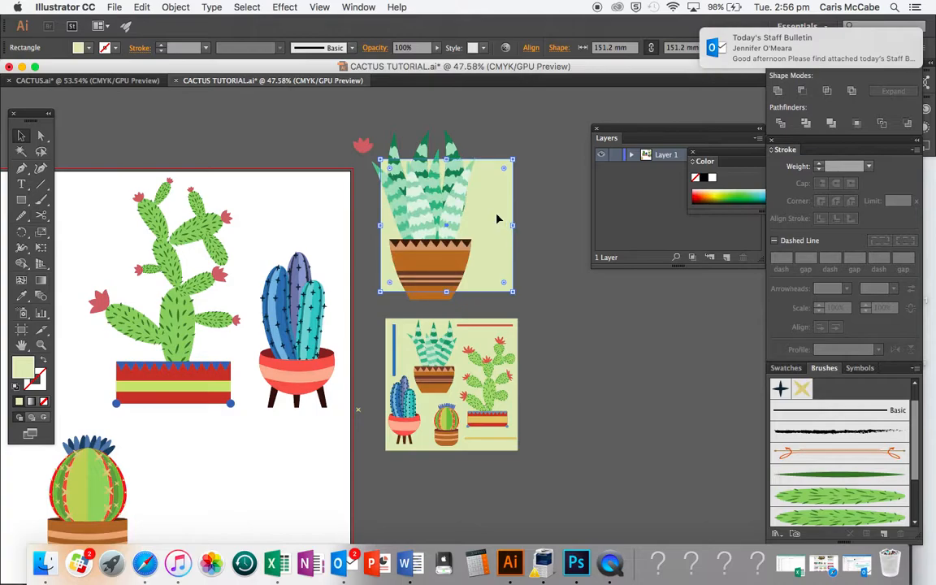
- Position the aloe plant in the square's upper-left corner
click(457, 238)
drag(476, 299, 424, 209)
click(464, 209)
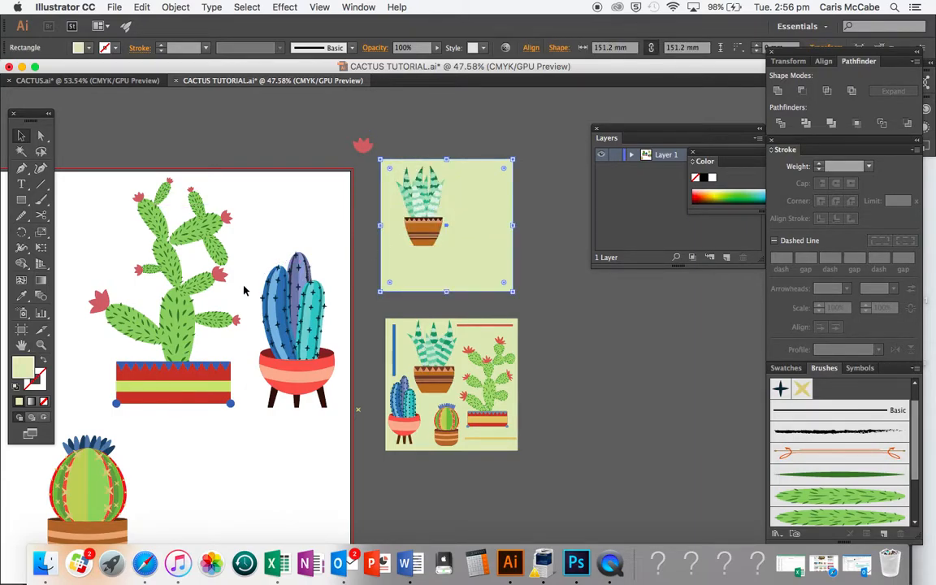
- Move the prickly pear cactus onto the right side of the square beside the aloe
click(188, 327)
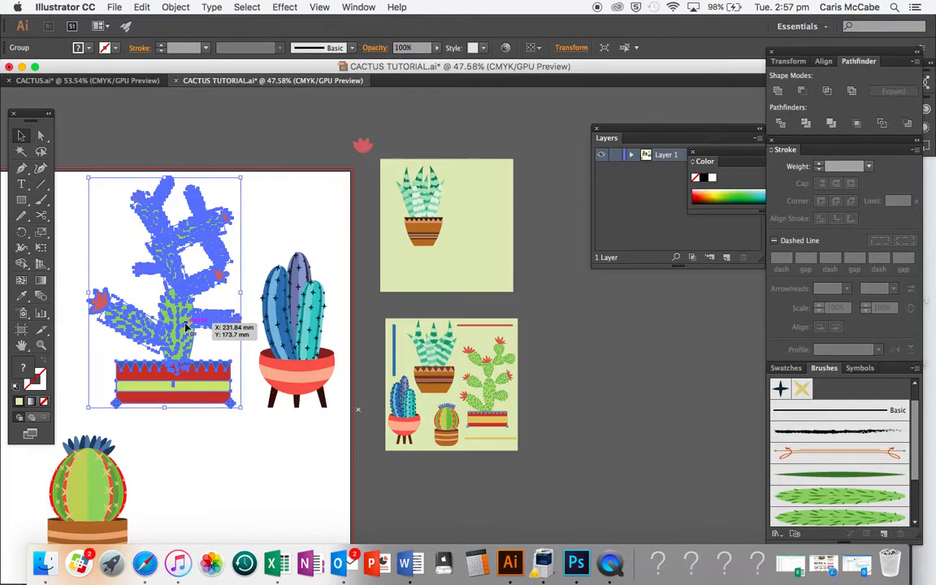
drag(186, 326, 515, 255)
drag(569, 335, 481, 243)
click(537, 230)
drag(428, 222, 416, 220)
click(504, 142)
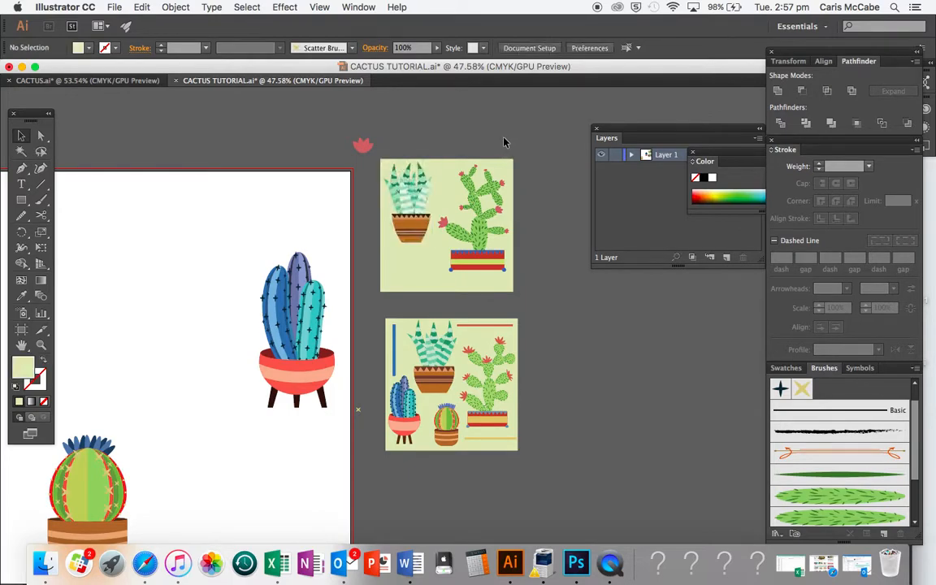
- Shift the prickly pear cactus up and to the right within the square
scroll(504, 142, up, 5)
scroll(504, 142, down, 5)
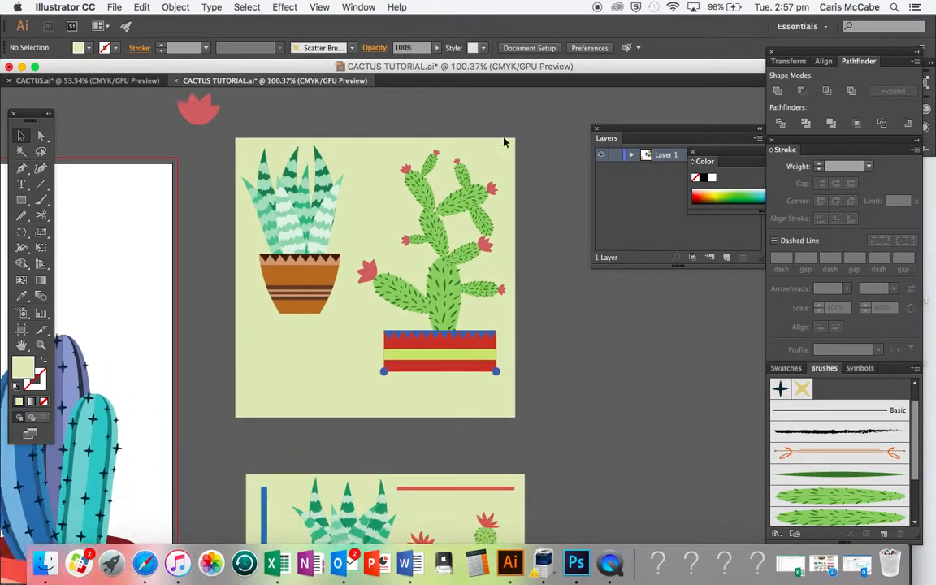
click(408, 293)
click(428, 290)
drag(351, 338, 384, 296)
click(522, 261)
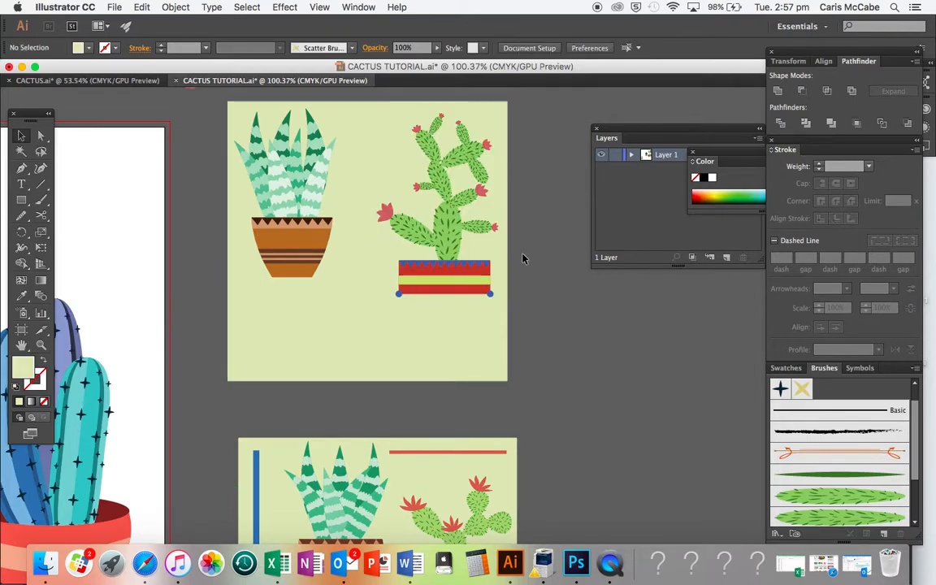
- Move the prickly pear cactus down slightly within the square
scroll(481, 276, down, 10)
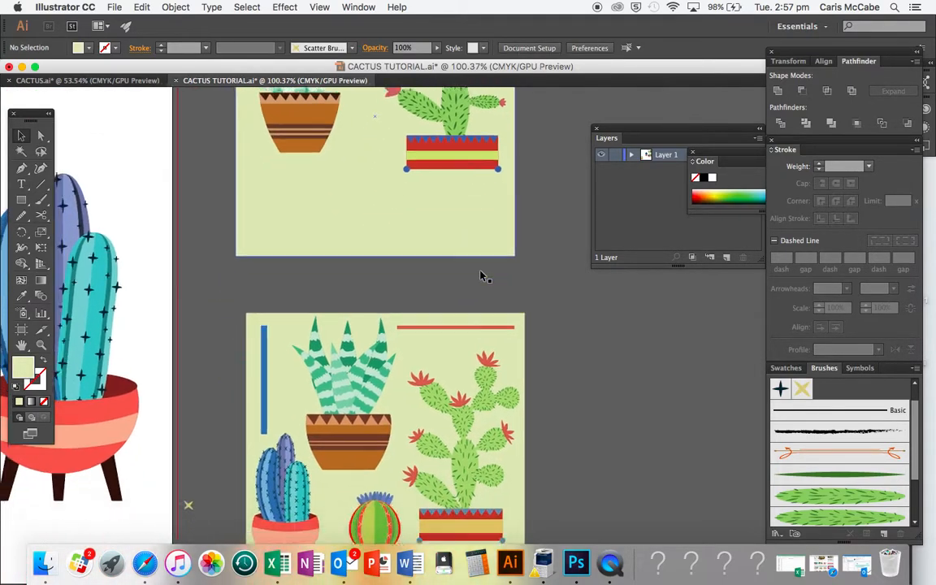
scroll(480, 276, up, 5)
drag(451, 218, 452, 249)
click(536, 252)
scroll(540, 253, up, 3)
scroll(539, 252, down, 2)
scroll(539, 253, down, 2)
scroll(538, 252, up, 5)
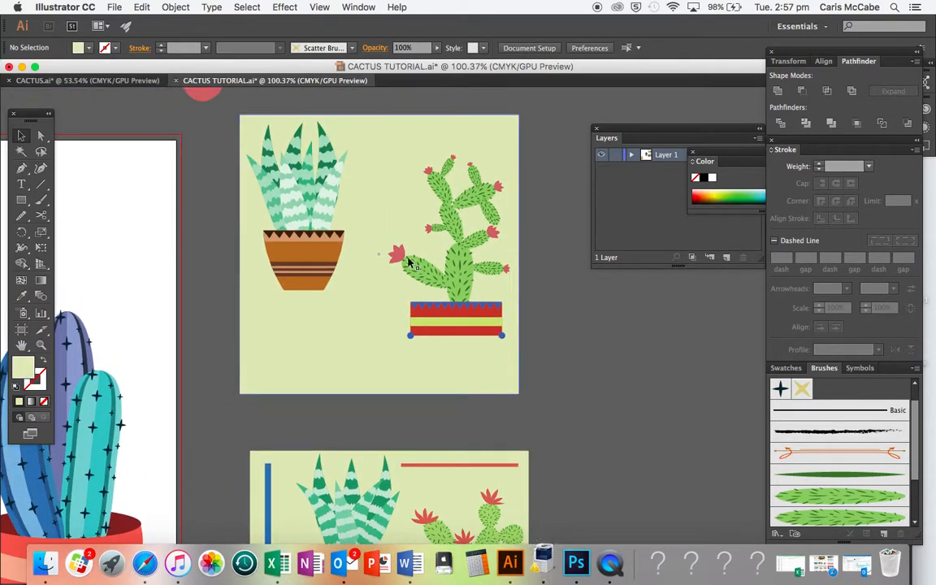
- Scale the aloe plant down slightly and move it right within the square
click(321, 266)
drag(246, 290, 261, 284)
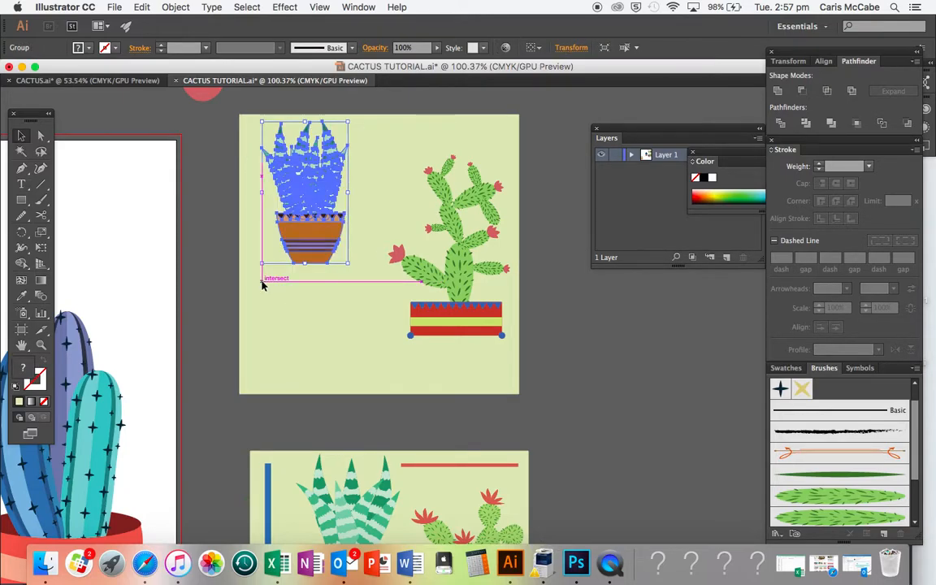
drag(313, 232, 335, 233)
click(521, 209)
- Scale down the blue cactus and move it onto the square
scroll(521, 208, down, 5)
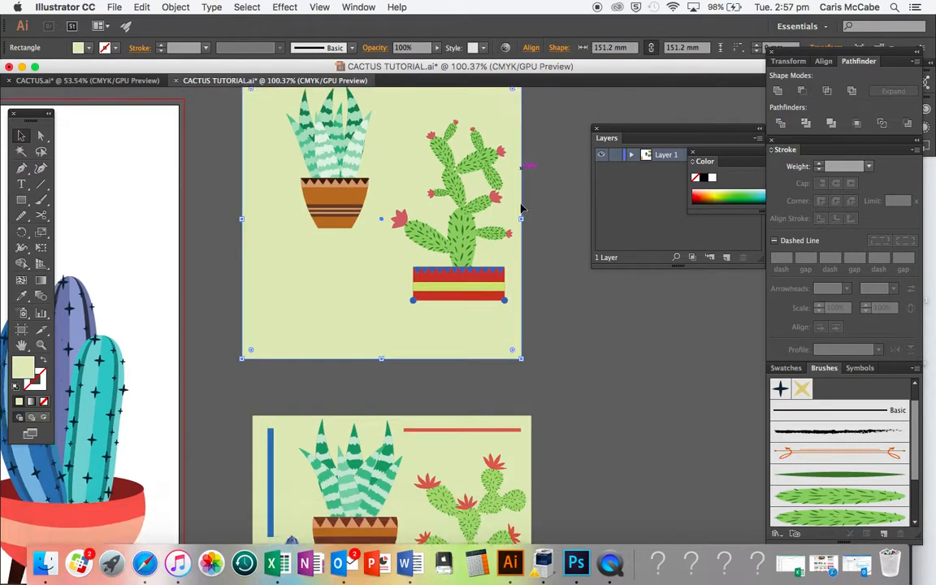
scroll(520, 209, left, 2)
click(113, 271)
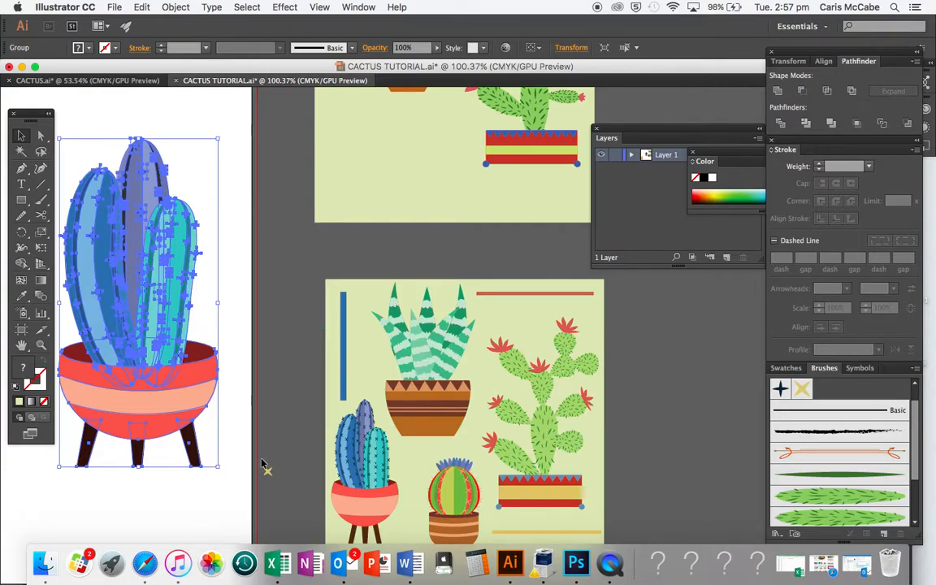
drag(218, 468, 161, 347)
drag(105, 236, 356, 153)
- Position the blue cactus in the lower-left area of the square
scroll(355, 189, up, 4)
scroll(355, 189, right, 1)
drag(398, 198, 362, 273)
drag(316, 360, 332, 316)
click(441, 370)
- Drag the barrel cactus toward the square
scroll(441, 370, up, 3)
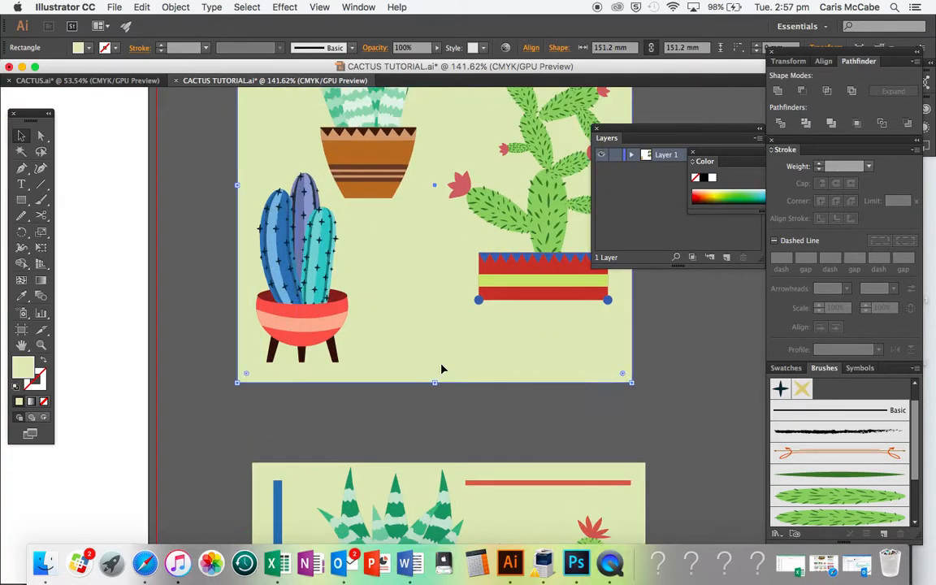
scroll(440, 368, down, 6)
scroll(426, 389, down, 3)
scroll(424, 388, up, 2)
scroll(425, 388, left, 2)
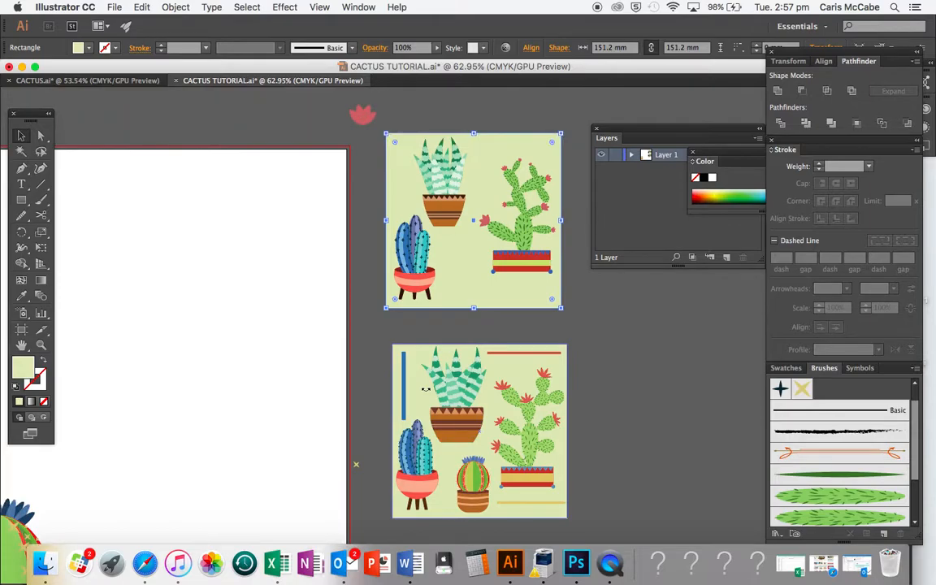
scroll(425, 389, down, 5)
scroll(424, 389, left, 3)
scroll(426, 389, down, 1)
scroll(425, 389, left, 1)
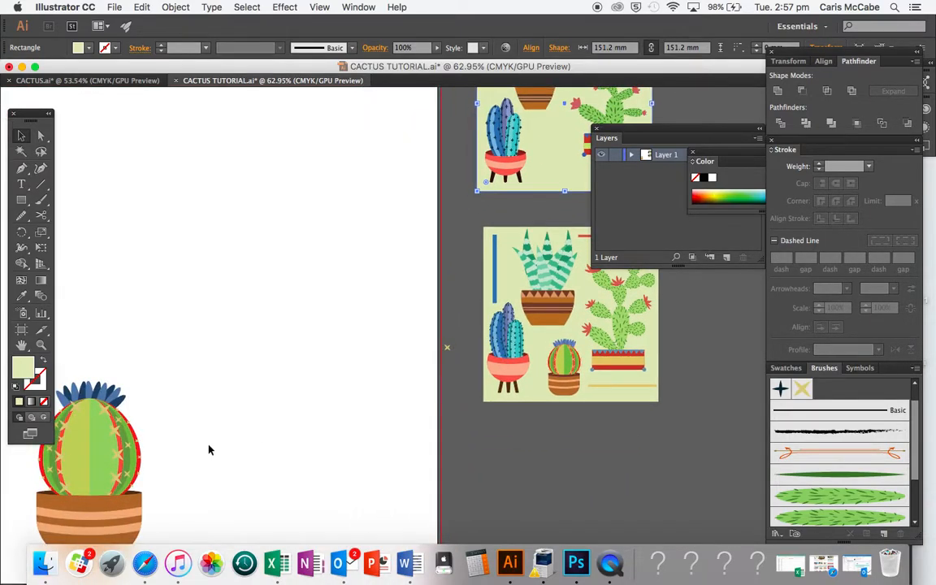
drag(106, 460, 367, 289)
scroll(368, 290, right, 7)
scroll(368, 289, up, 3)
scroll(287, 418, up, 1)
scroll(286, 418, right, 1)
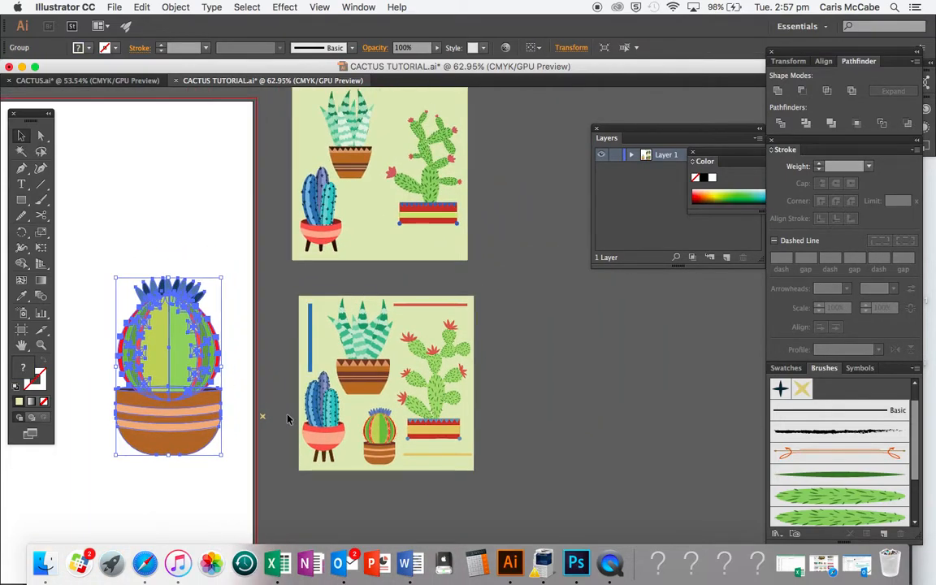
- Scale down the barrel cactus and place it at the bottom centre of the square
drag(222, 458, 176, 376)
drag(138, 331, 373, 242)
drag(407, 282, 373, 224)
- Nudge the prickly pear cactus to the right within the square
drag(438, 207, 476, 200)
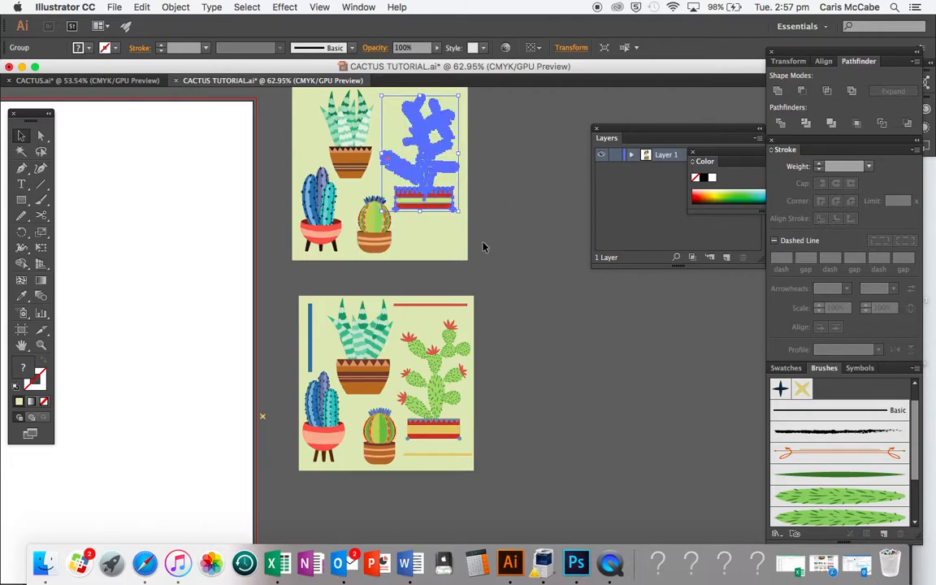
scroll(485, 246, up, 5)
scroll(485, 246, up, 3)
scroll(484, 246, left, 2)
scroll(487, 247, down, 1)
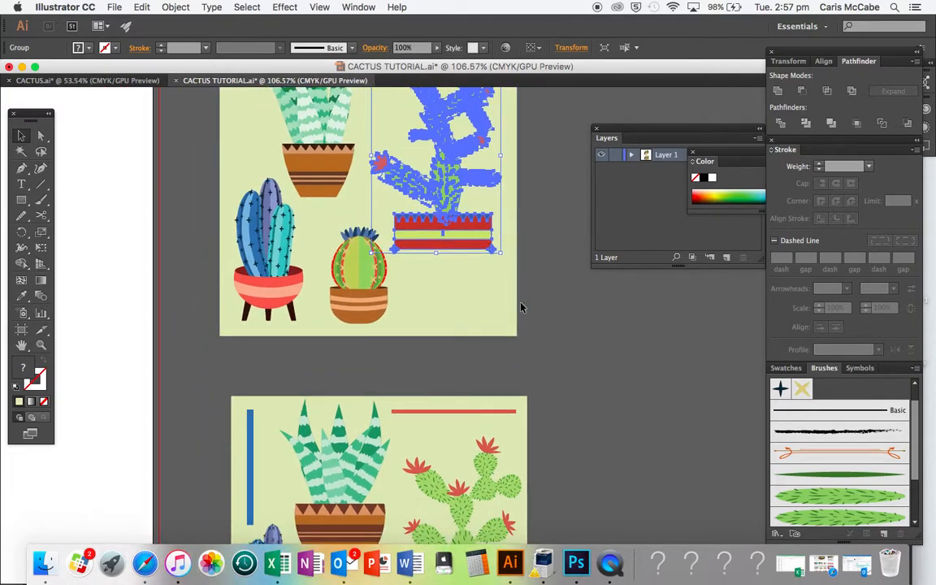
scroll(523, 296, up, 1)
click(522, 294)
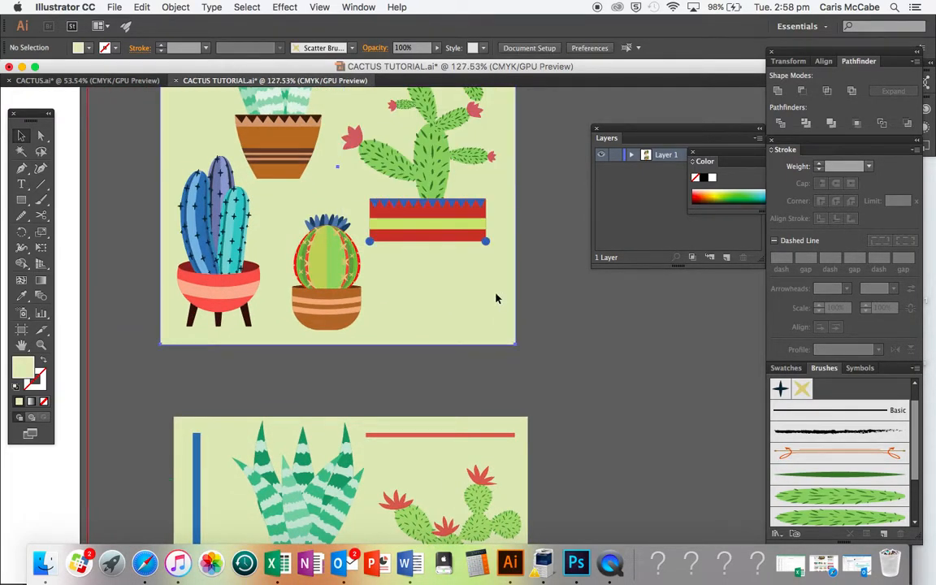
click(497, 299)
- Rotate the aloe plant into a tilt and shift it left
scroll(497, 298, up, 2)
scroll(491, 297, up, 2)
scroll(492, 297, right, 1)
click(244, 162)
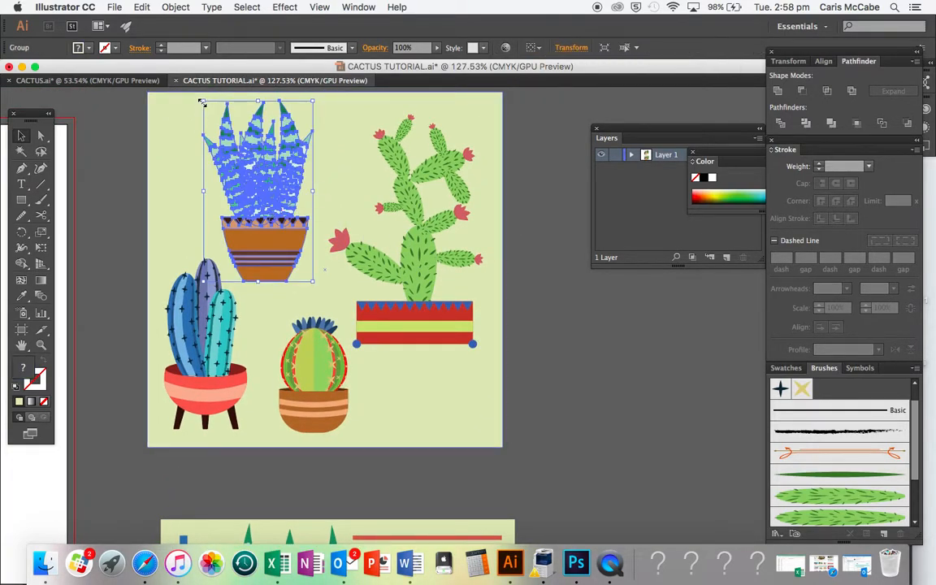
drag(197, 98, 126, 129)
drag(245, 160, 213, 157)
click(379, 136)
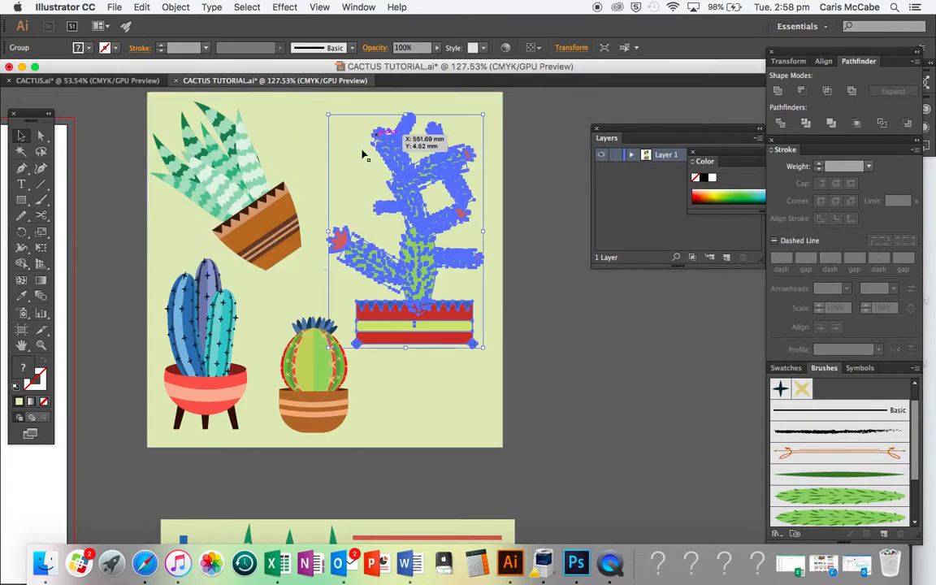
- Reduce the aloe plant's tilt and shift it right
click(284, 195)
drag(306, 98, 334, 116)
drag(227, 183, 260, 189)
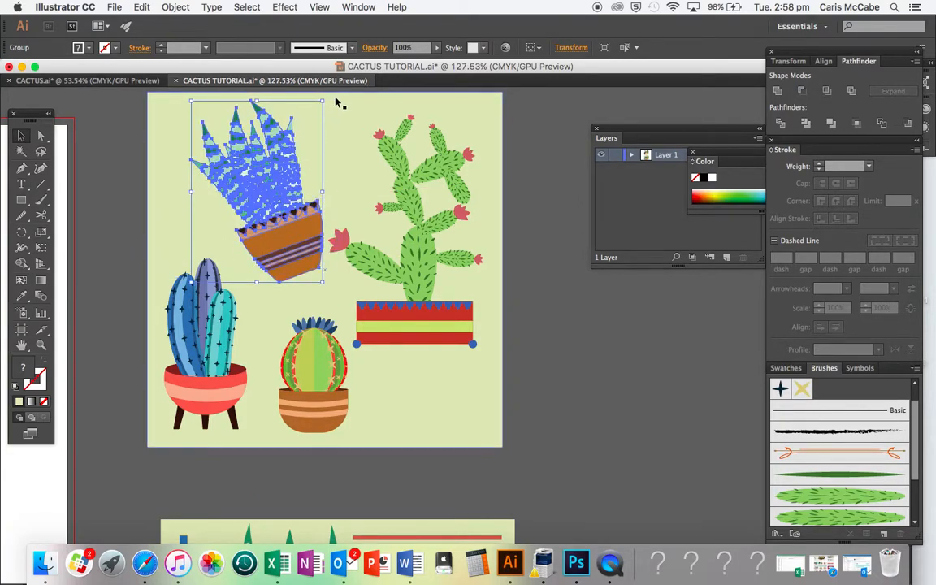
- Try rotating the aloe plant back toward upright and repositioning it
drag(329, 99, 359, 142)
drag(281, 179, 298, 177)
scroll(317, 168, down, 2)
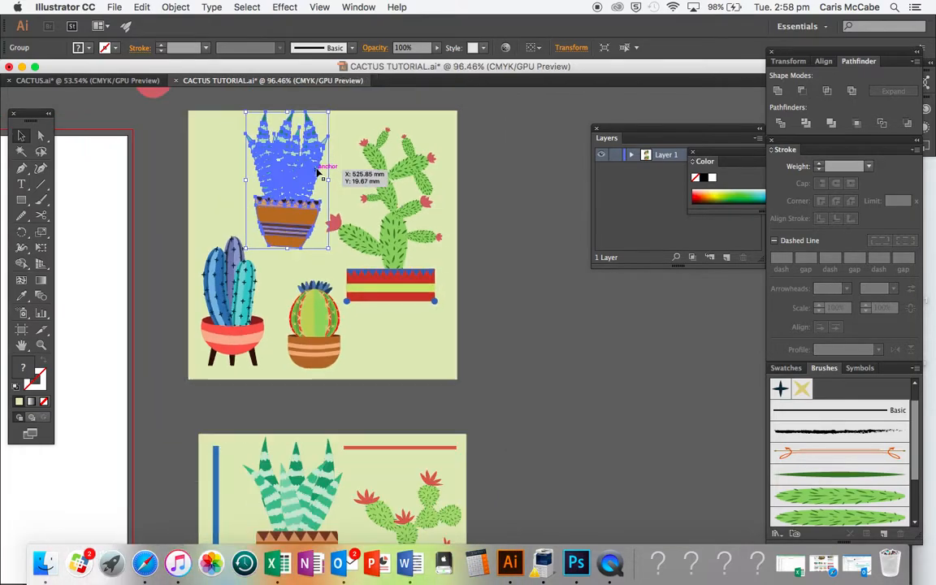
click(242, 112)
click(255, 153)
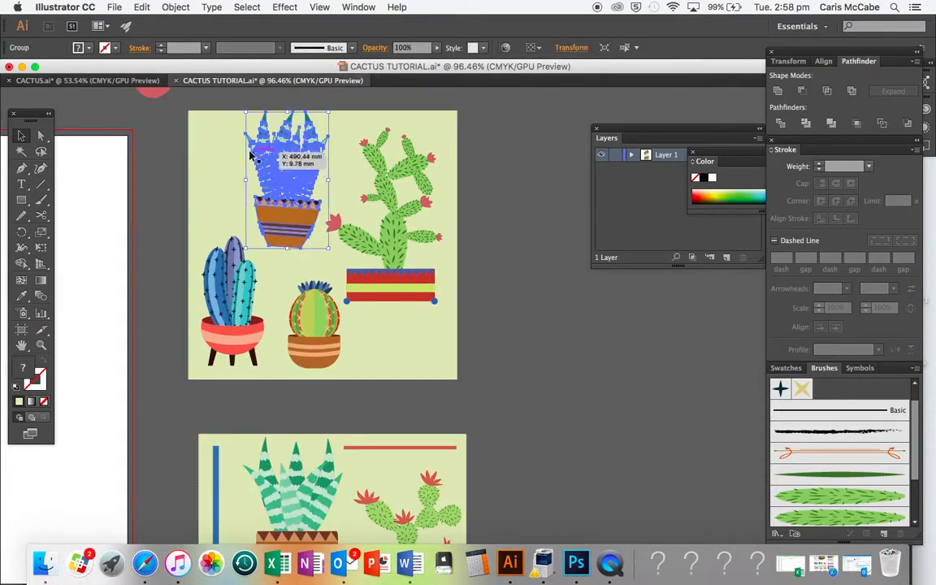
drag(238, 111, 230, 116)
- Undo the last five adjustments to the aloe plant
key(super+z)
key(super+z)
- Undo two more adjustments to the aloe plant
key(super+z)
key(super+z)
key(super+z)
key(super+z)
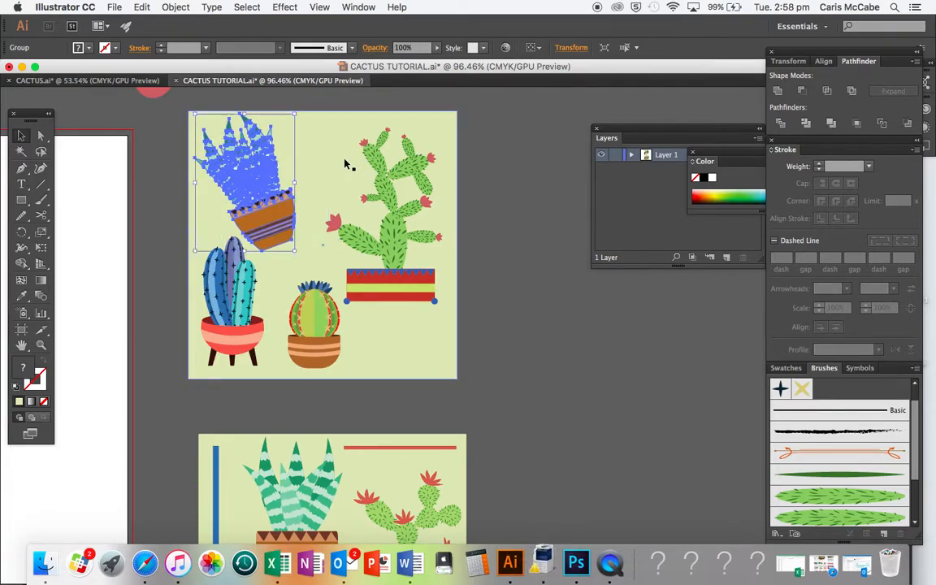
key(super+z)
key(super+z)
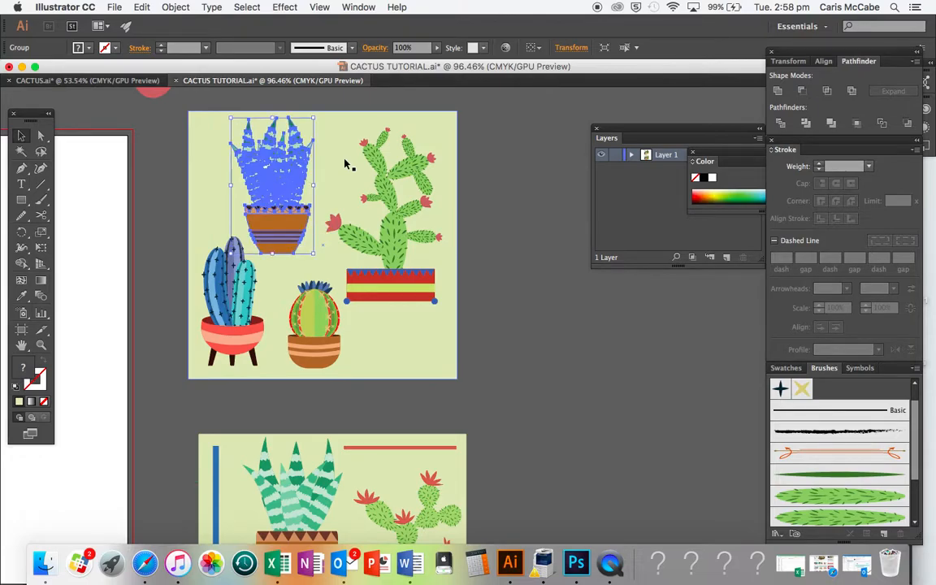
click(376, 282)
- Reposition the prickly pear cactus slightly within the square background
scroll(376, 282, down, 1)
scroll(376, 282, down, 1)
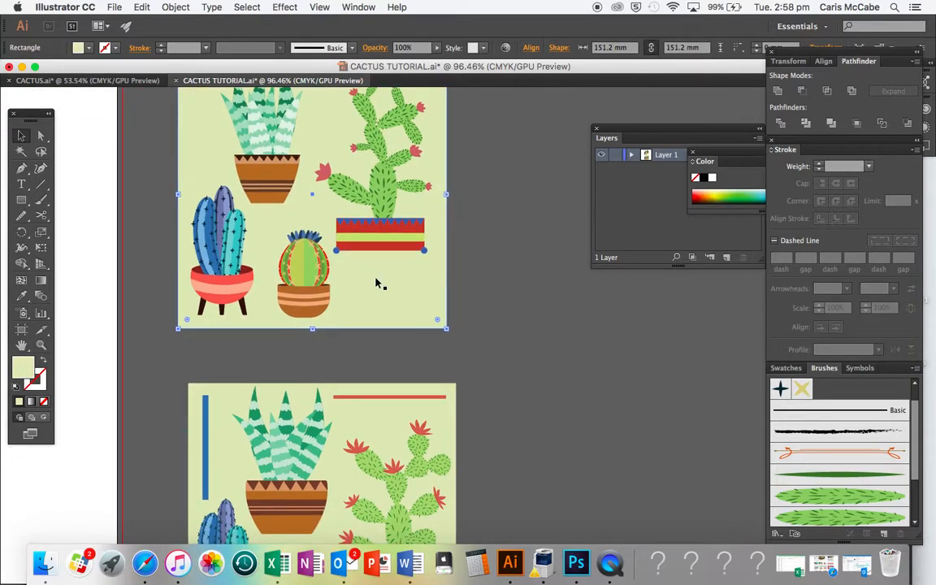
scroll(376, 282, down, 4)
scroll(376, 282, up, 6)
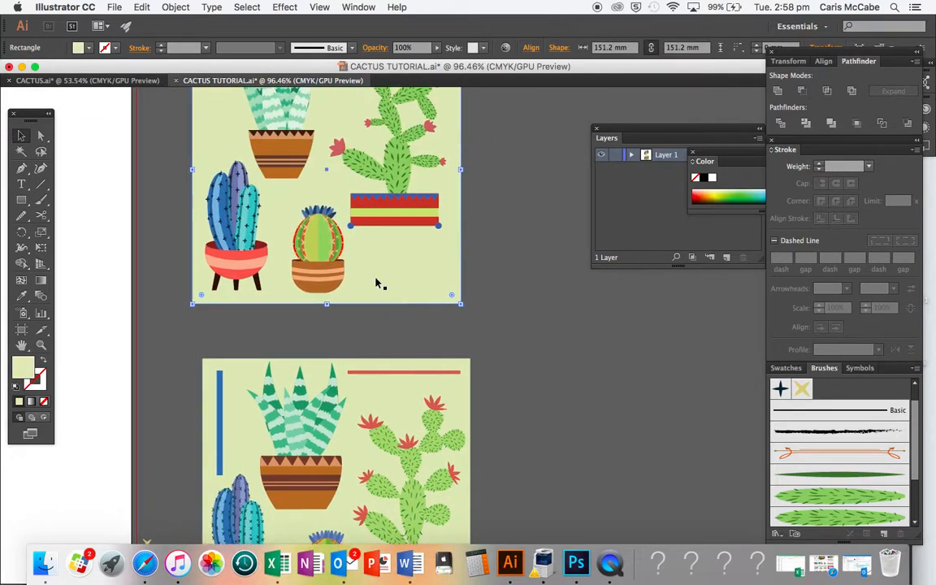
drag(285, 230, 295, 228)
click(393, 260)
drag(421, 108, 428, 101)
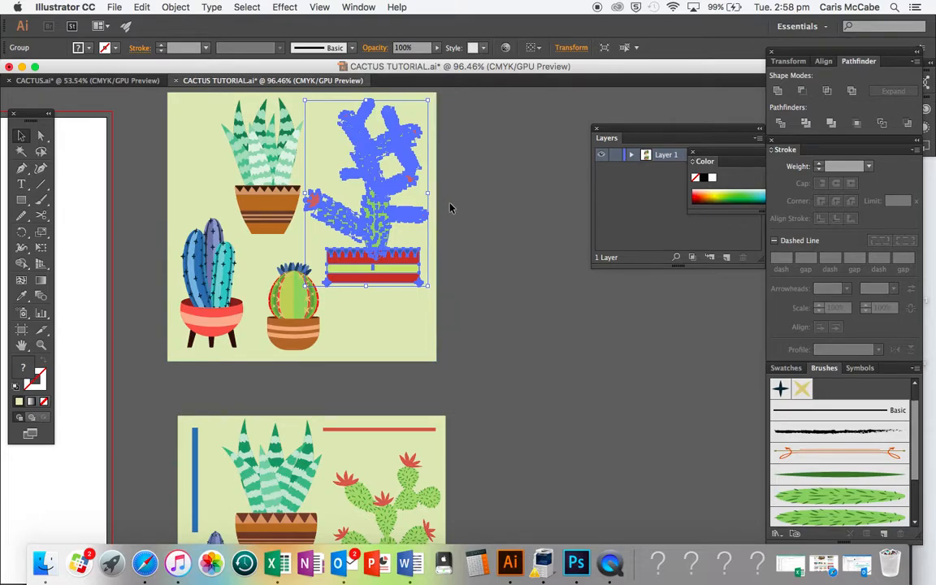
drag(386, 258, 386, 270)
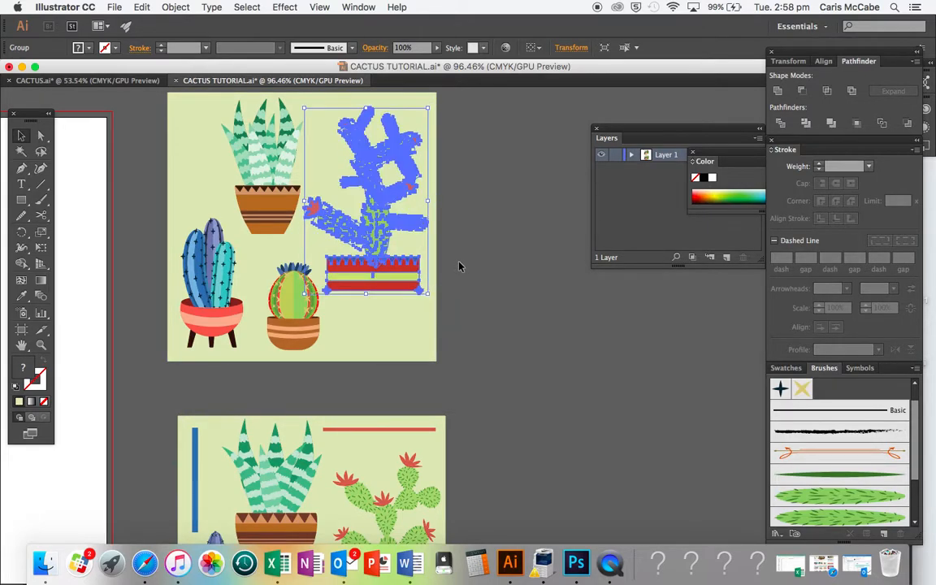
click(462, 265)
- Move the small barrel cactus slightly lower in the square
scroll(460, 266, down, 5)
scroll(460, 265, left, 3)
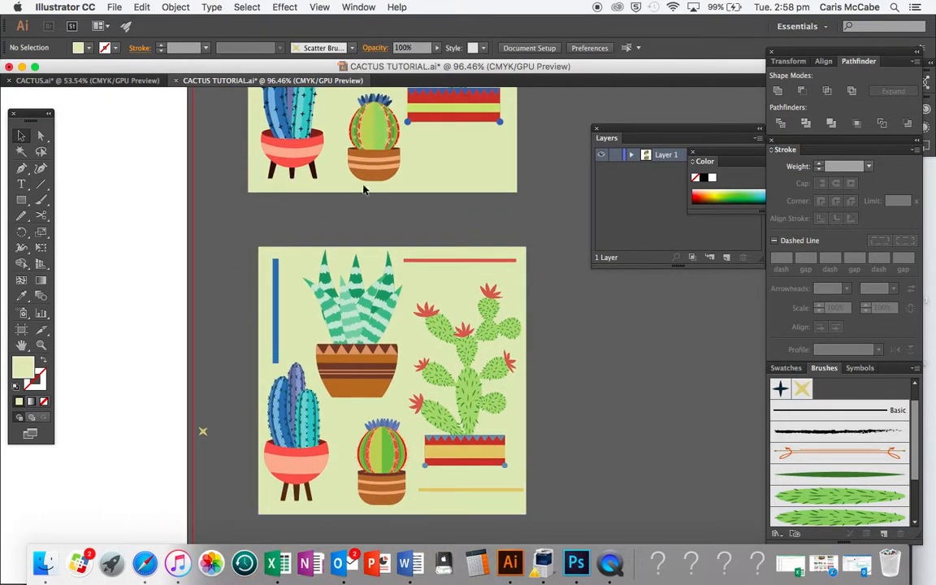
click(373, 114)
scroll(376, 164, up, 3)
drag(342, 150, 359, 185)
click(432, 275)
scroll(434, 275, up, 5)
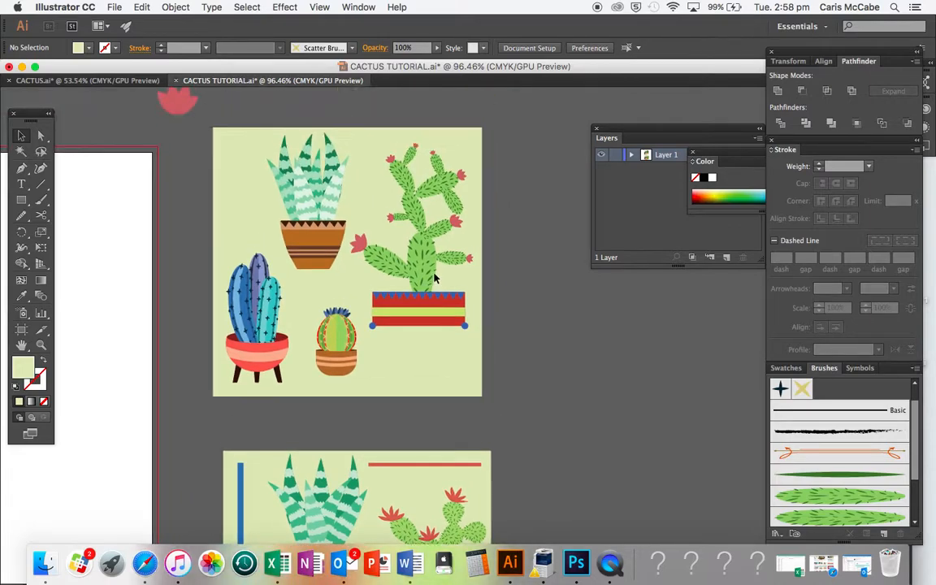
scroll(434, 278, down, 2)
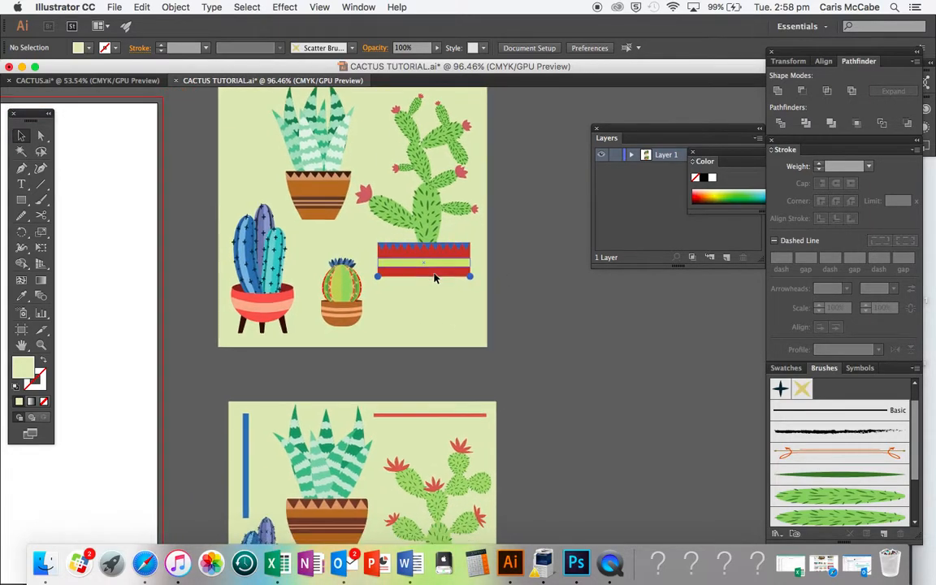
click(346, 308)
drag(346, 311, 347, 313)
- Raise the tall blue cactus slightly
drag(270, 308, 271, 290)
click(300, 329)
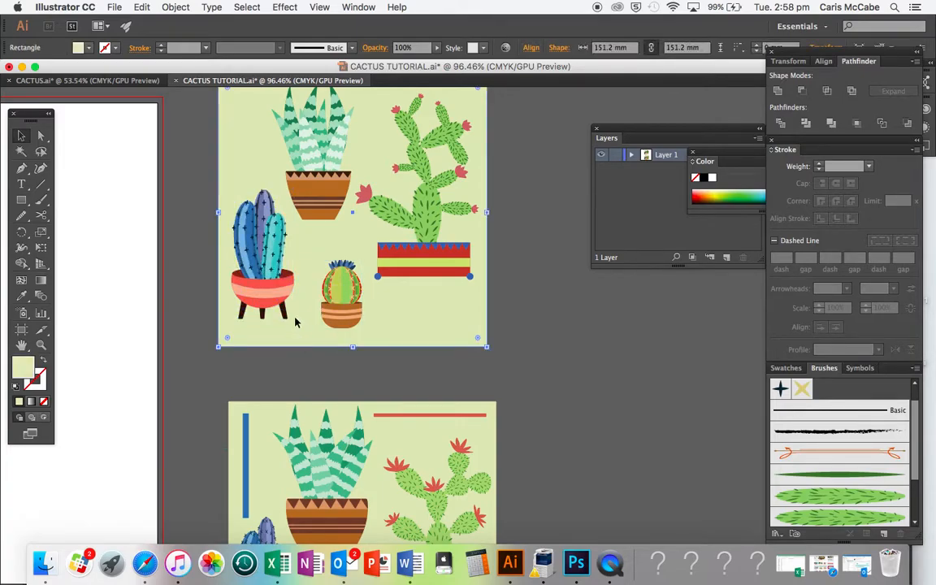
click(282, 299)
drag(294, 323, 275, 301)
- Enlarge the small barrel cactus slightly by scaling it from its corner
click(356, 322)
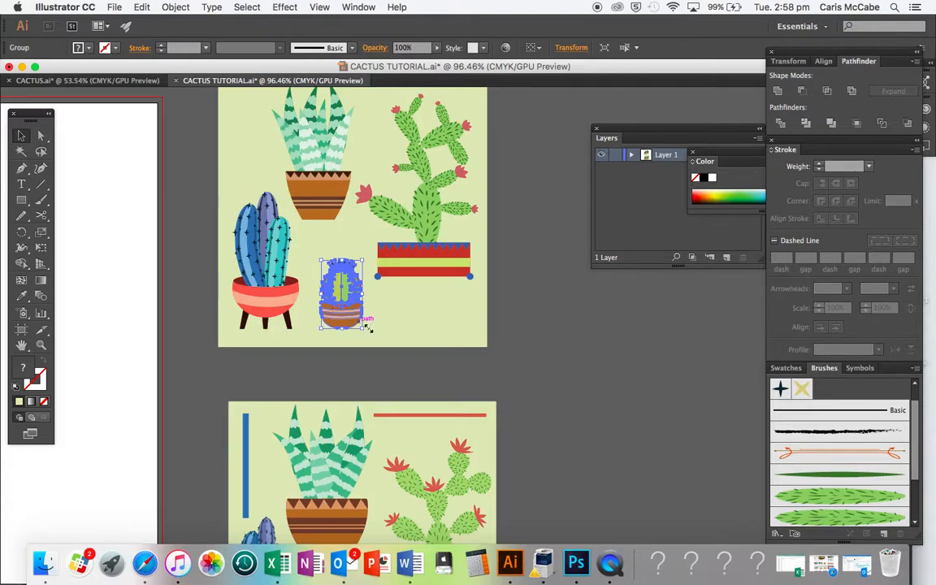
drag(363, 329, 373, 339)
click(416, 355)
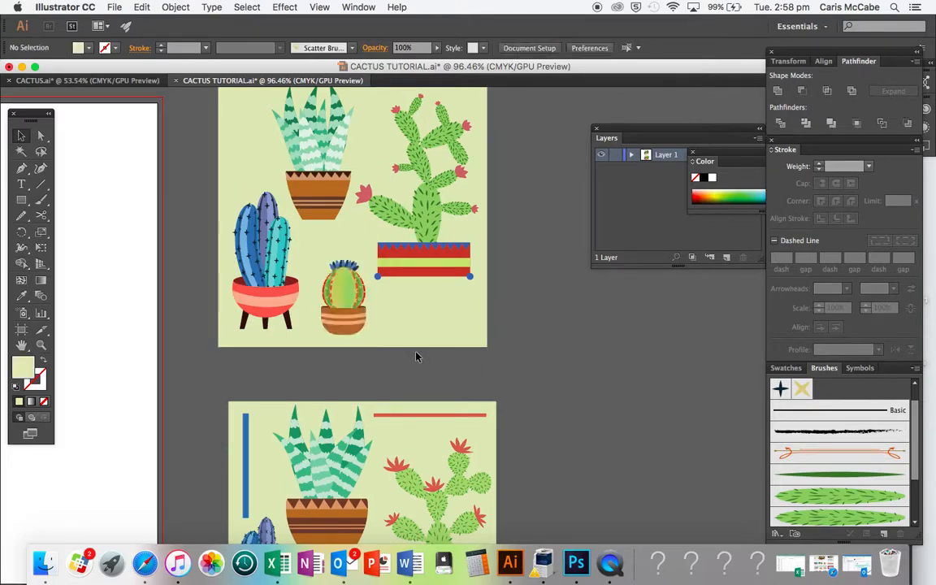
- Compare the current arrangement with the reference composition below it
scroll(416, 355, up, 3)
scroll(416, 356, right, 3)
scroll(416, 356, down, 5)
scroll(415, 356, left, 2)
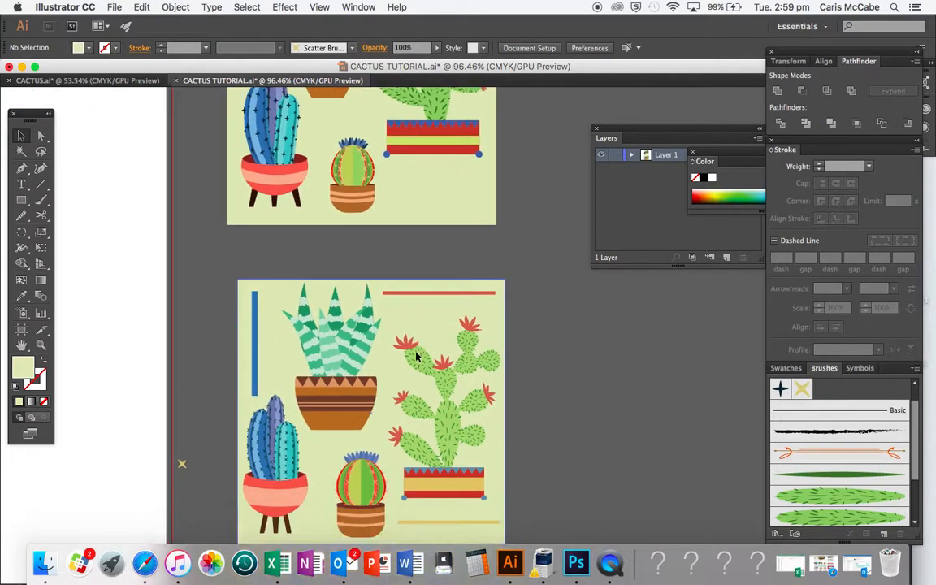
scroll(416, 356, up, 4)
scroll(416, 357, down, 1)
scroll(416, 357, left, 1)
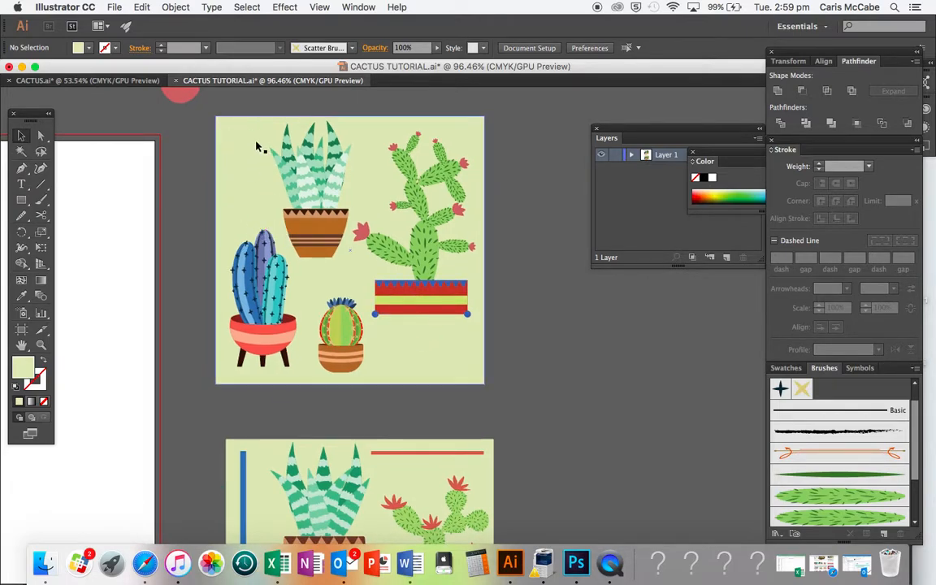
- Move the prickly pear cactus slightly lower
drag(411, 302, 415, 311)
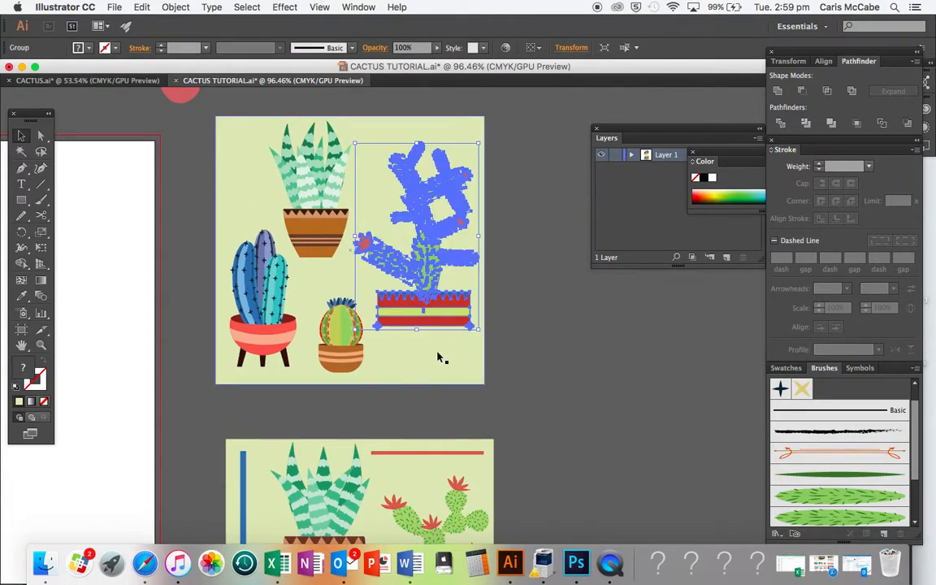
scroll(549, 406, down, 5)
scroll(549, 406, up, 5)
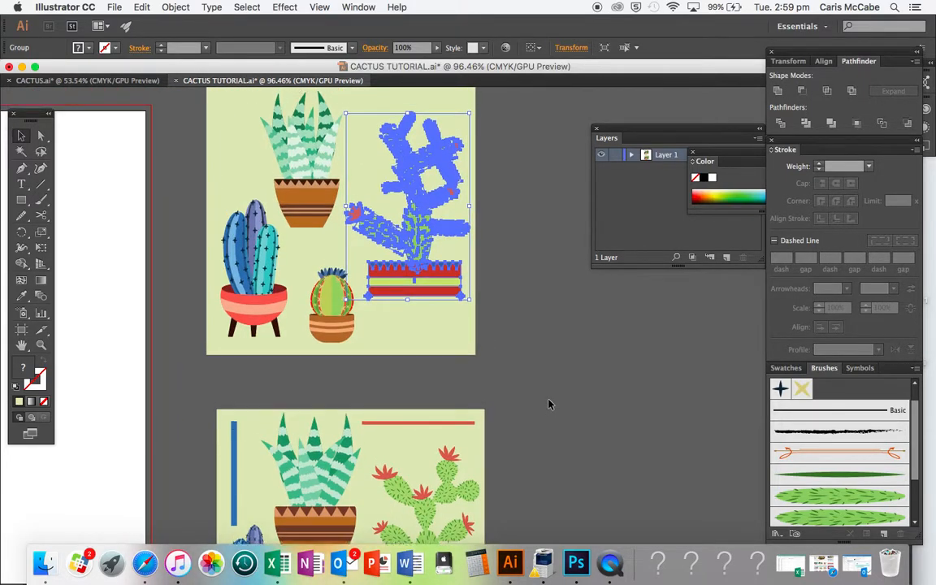
- Draw a thin vertical bar near the square's left edge and fill it with the reference bar's blue
scroll(549, 405, left, 2)
scroll(549, 404, up, 1)
click(22, 201)
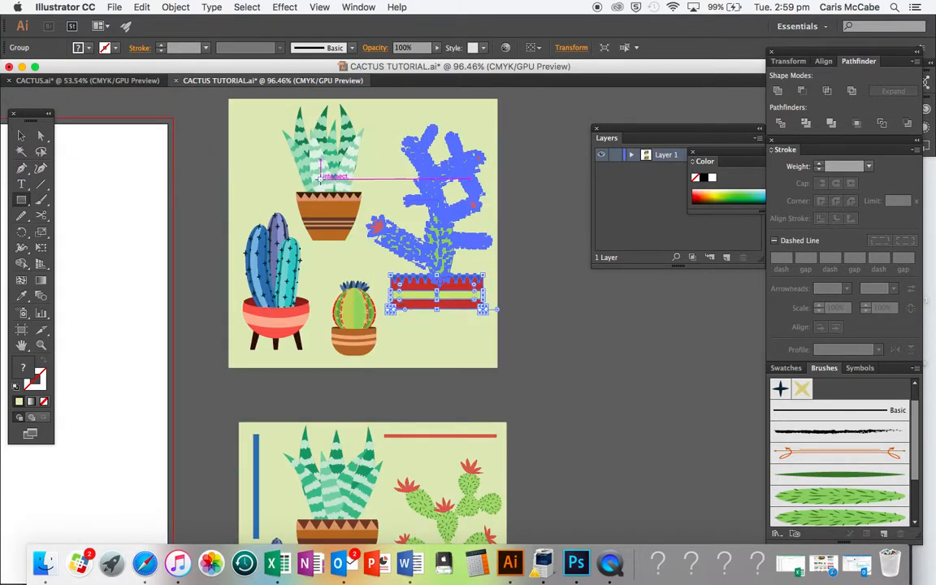
drag(252, 111, 252, 213)
drag(253, 213, 253, 214)
key(i)
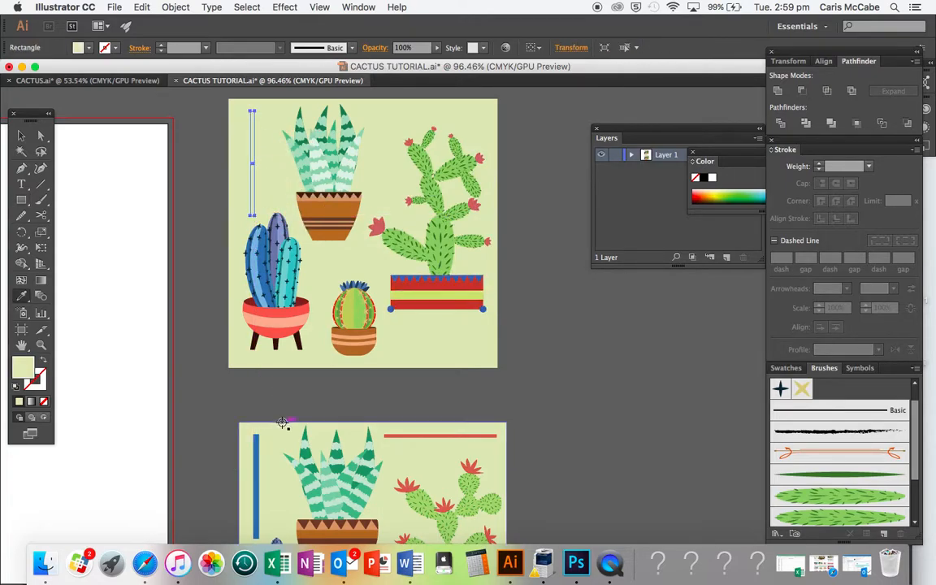
click(255, 479)
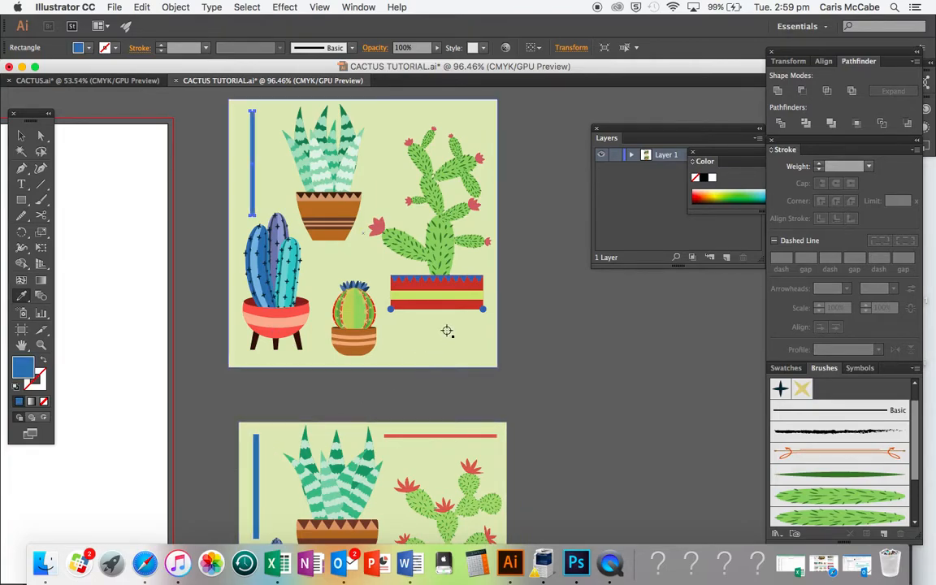
- Draw a thin horizontal bar along the top right of the square and fill it with the reference line's red
key(m)
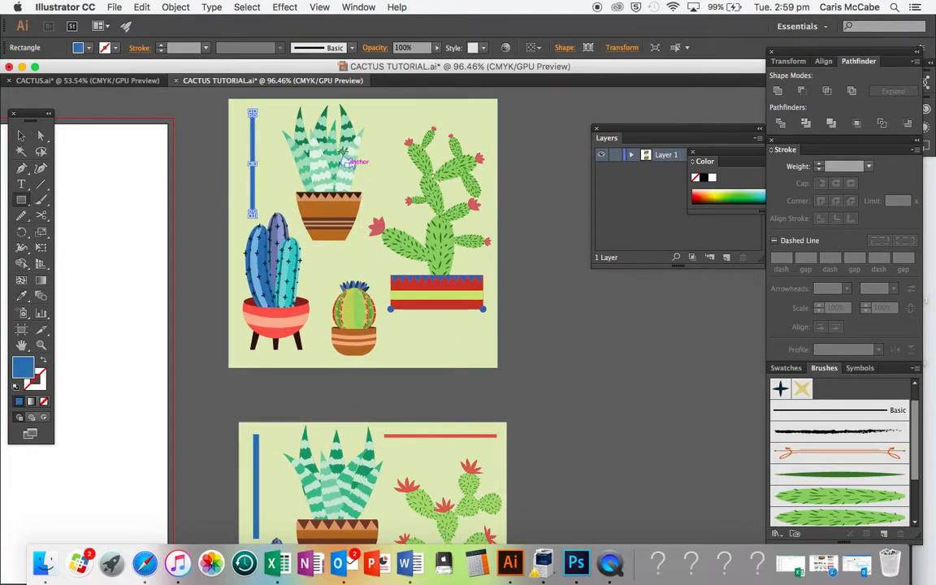
drag(359, 112, 488, 112)
key(i)
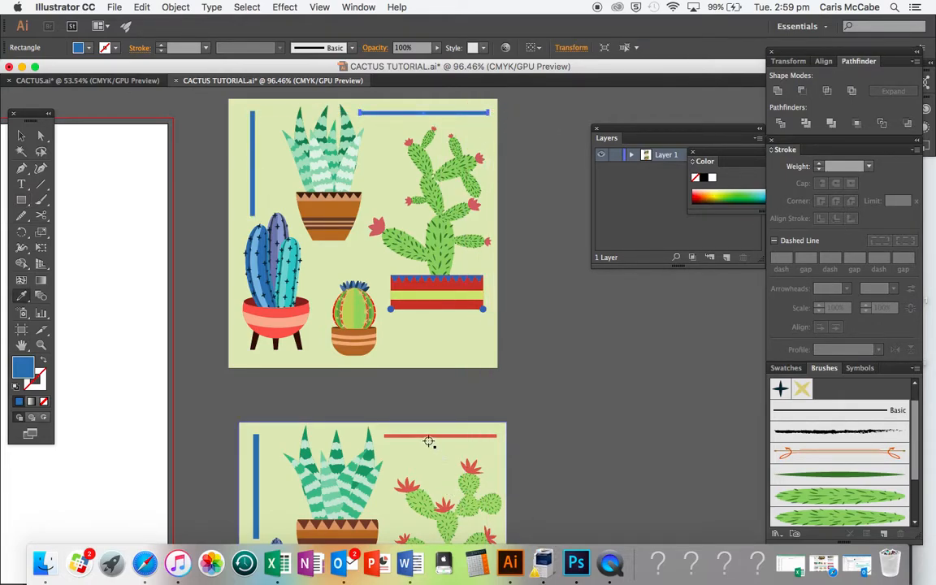
click(424, 435)
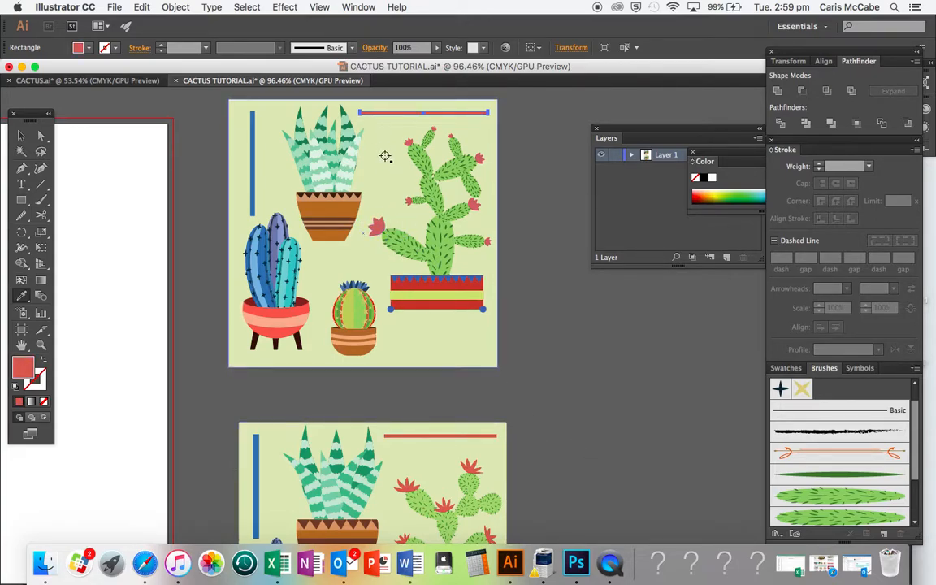
- Draw a thin horizontal bar below the prickly pear pot and fill it with the pot's yellow-green stripe colour
click(21, 201)
scroll(475, 354, down, 5)
scroll(475, 353, right, 2)
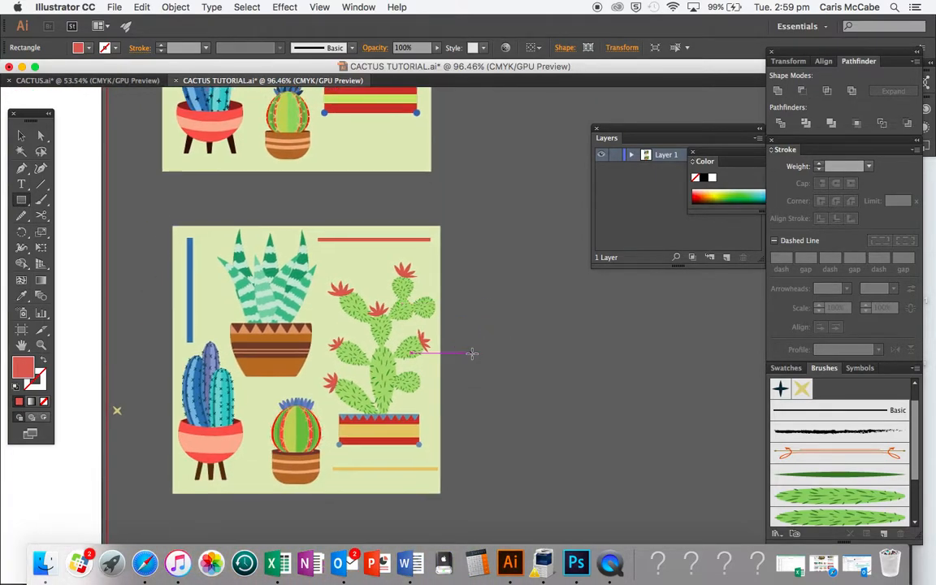
scroll(472, 353, up, 5)
scroll(472, 354, left, 1)
drag(341, 316, 446, 320)
key(i)
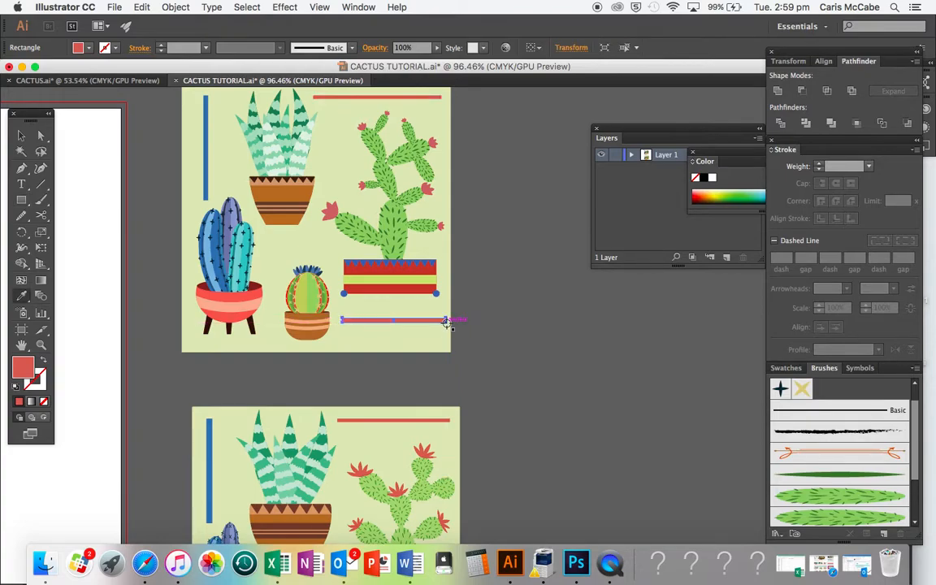
click(413, 280)
key(v)
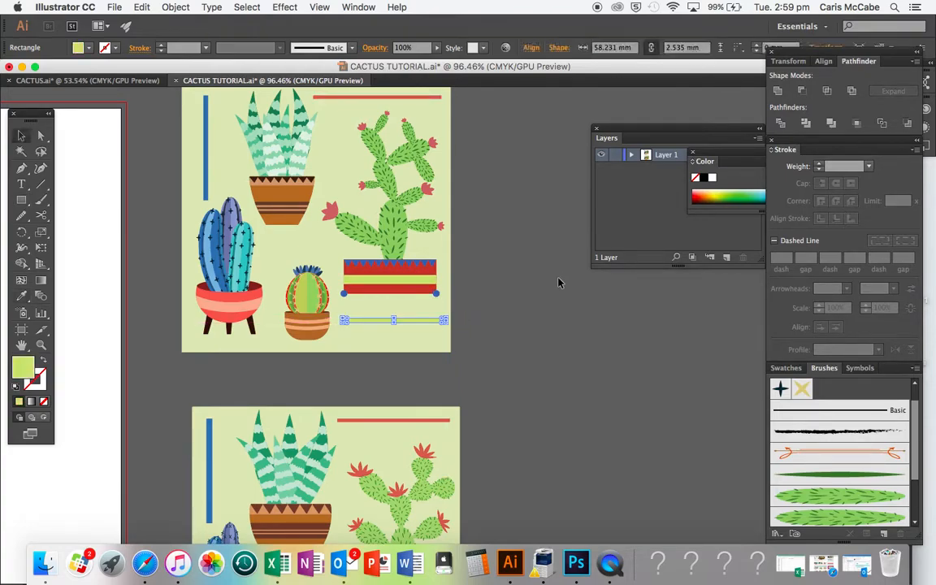
- Move the stray red flower shape further away from the artboard
click(558, 283)
scroll(558, 281, down, 3)
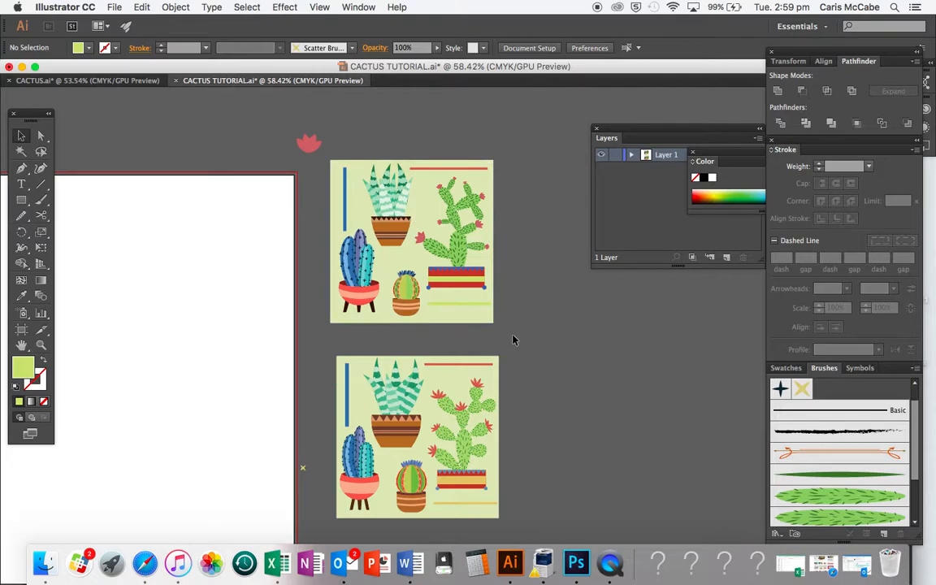
drag(310, 144, 241, 133)
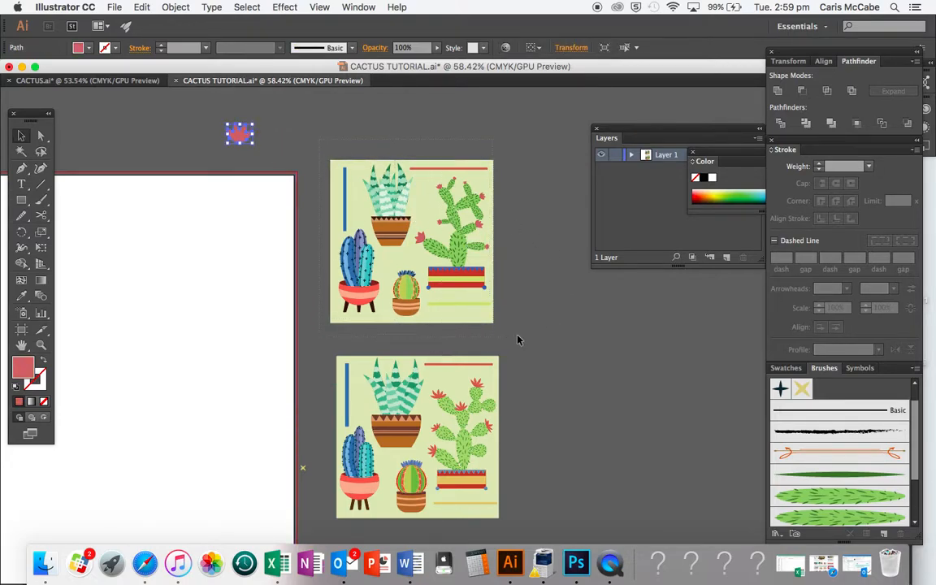
- Select the whole cactus composition and make a new pattern from it
drag(517, 338, 518, 339)
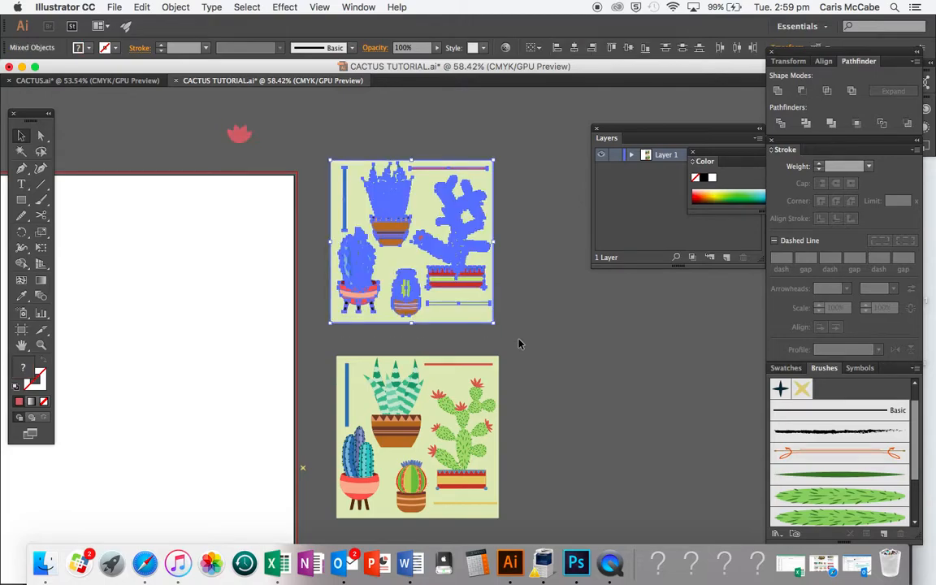
click(518, 342)
click(464, 258)
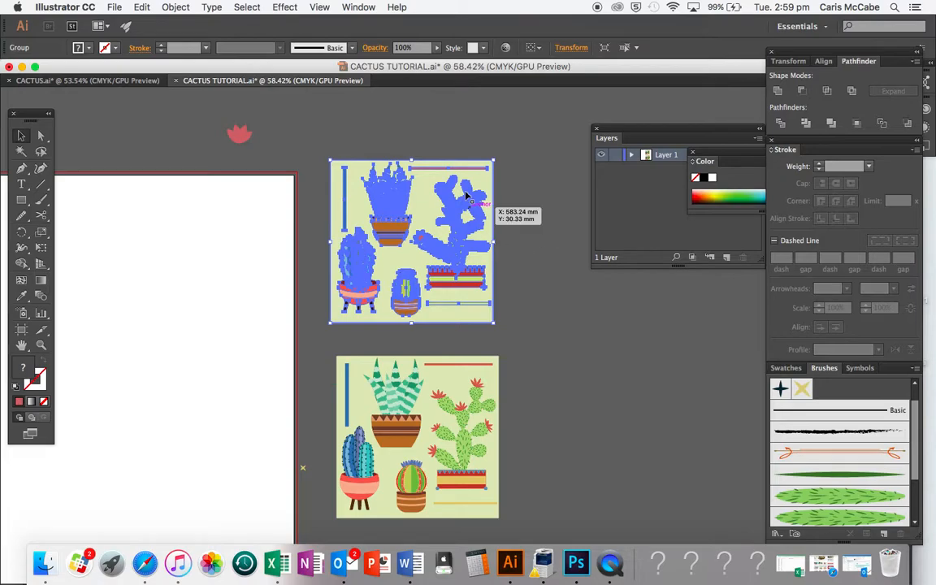
click(176, 7)
mouse_move(223, 277)
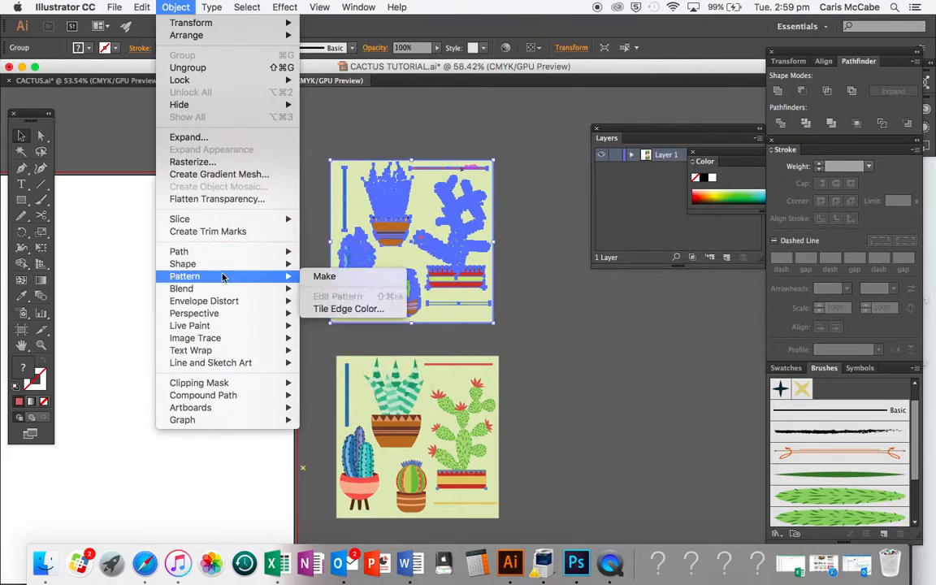
click(359, 278)
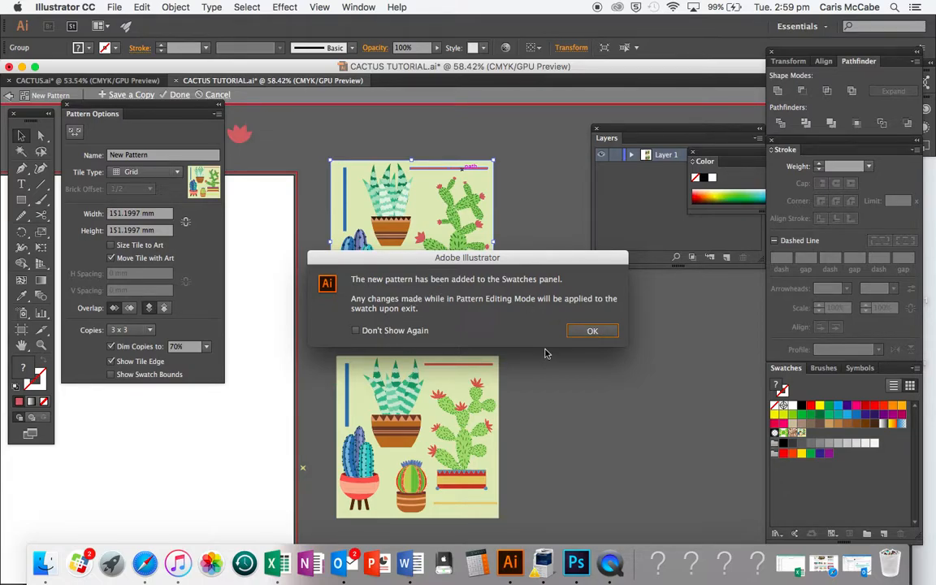
click(592, 332)
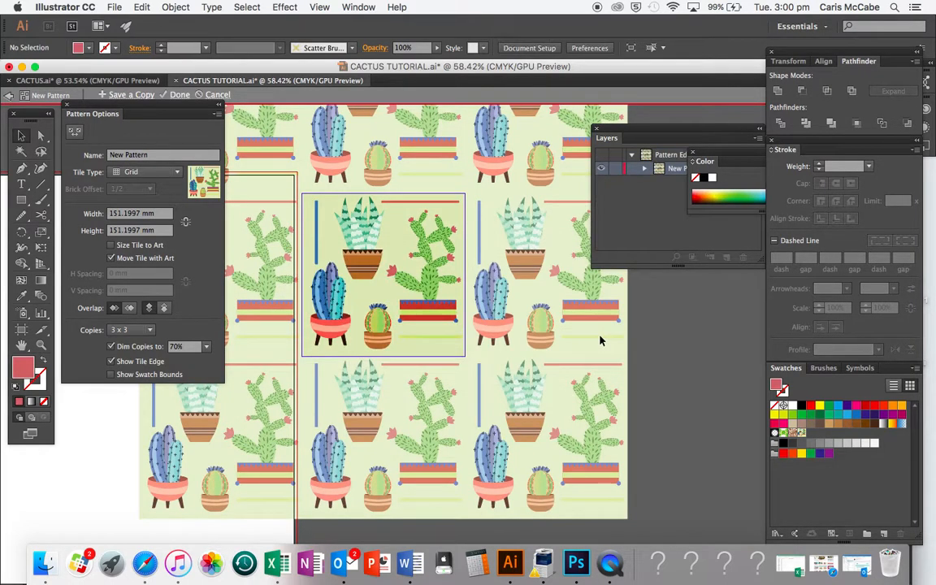
- Widen the pattern tile to about 174 mm with the Pattern Tile Tool
scroll(656, 414, up, 12)
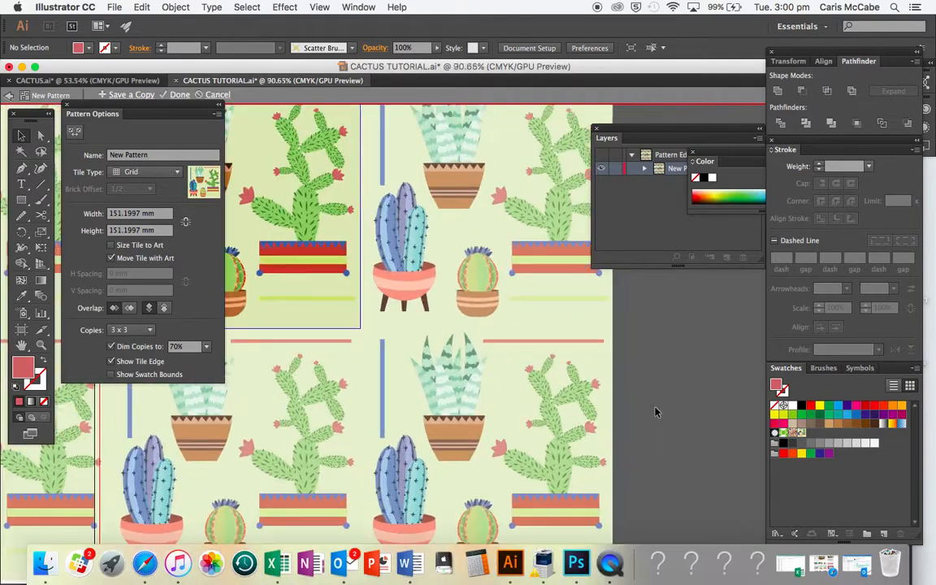
scroll(656, 412, left, 10)
scroll(656, 413, down, 8)
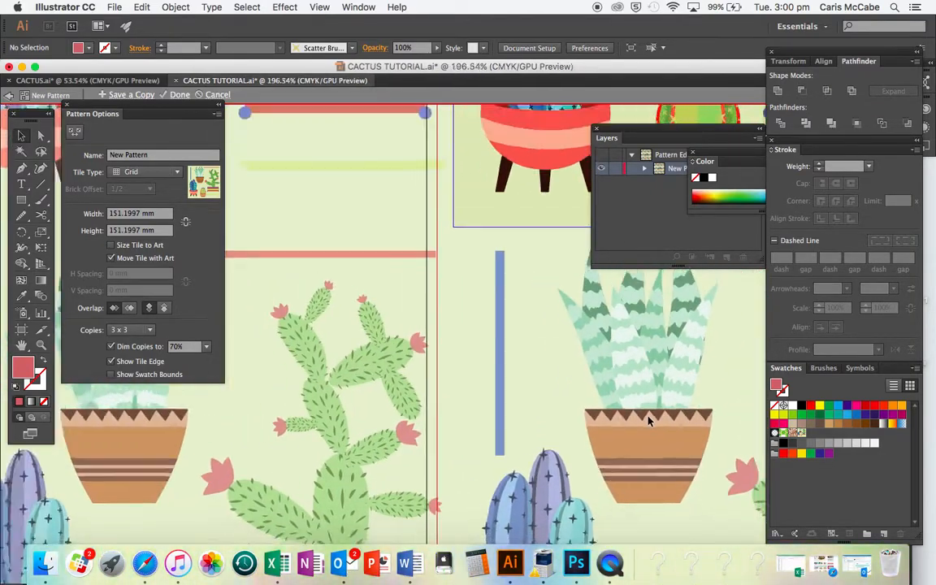
scroll(648, 416, up, 1)
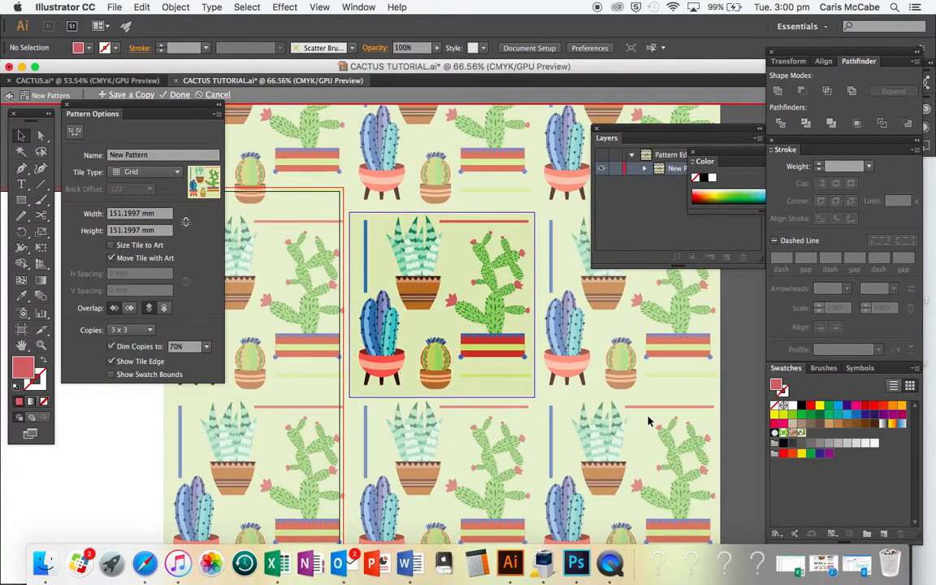
click(74, 130)
mouse_move(348, 305)
mouse_down()
mouse_move(322, 307)
mouse_move(356, 309)
mouse_up()
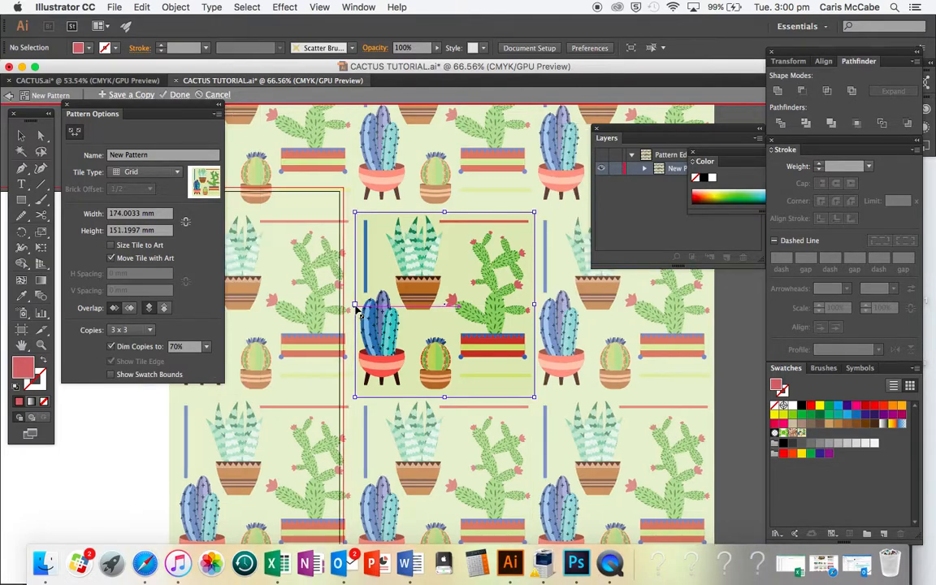
- Narrow the pattern tile's width to about 145 mm by moving its right edge
scroll(372, 332, up, 5)
scroll(372, 333, right, 5)
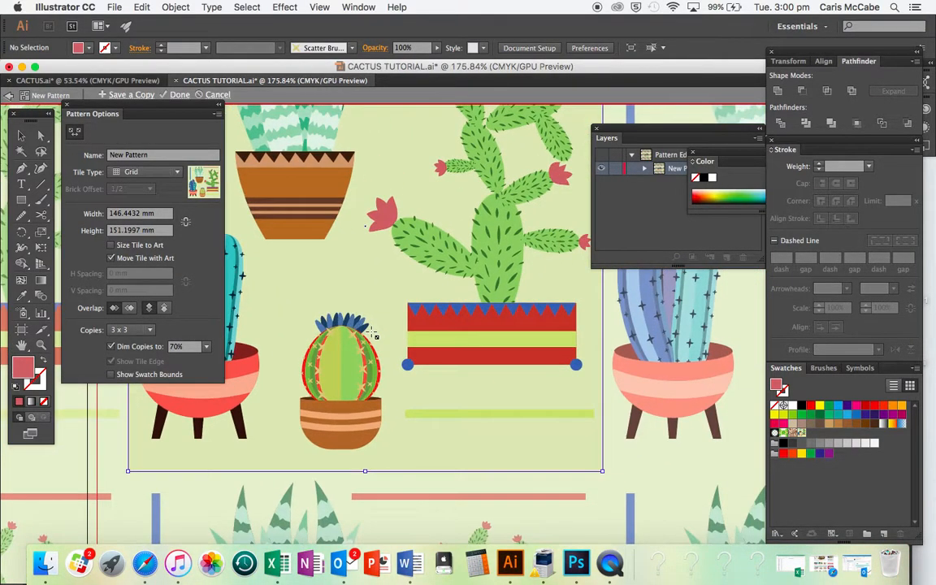
scroll(372, 332, right, 5)
scroll(372, 332, up, 3)
drag(492, 280, 489, 279)
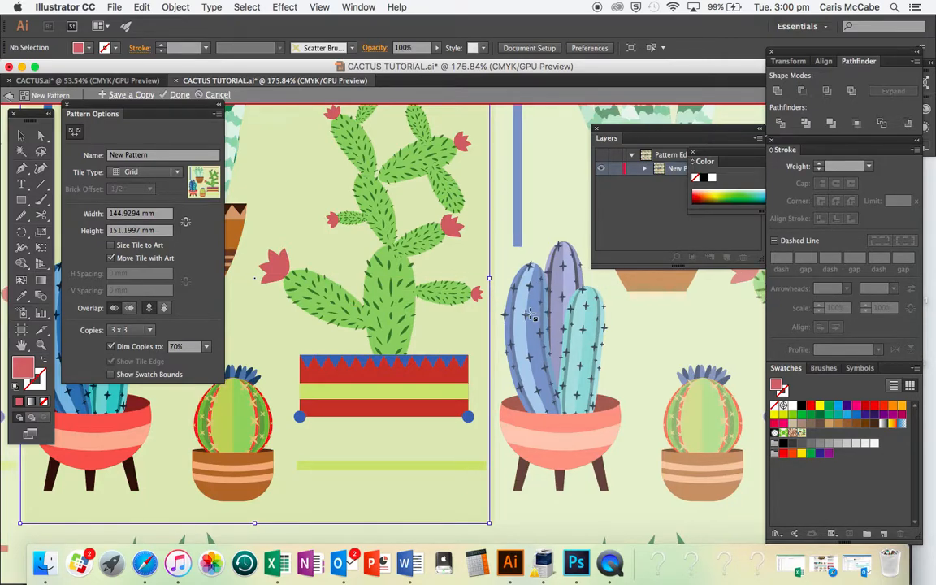
- Shorten the pattern tile's height to about 149 mm by moving its bottom edge
scroll(489, 364, down, 3)
scroll(489, 365, left, 6)
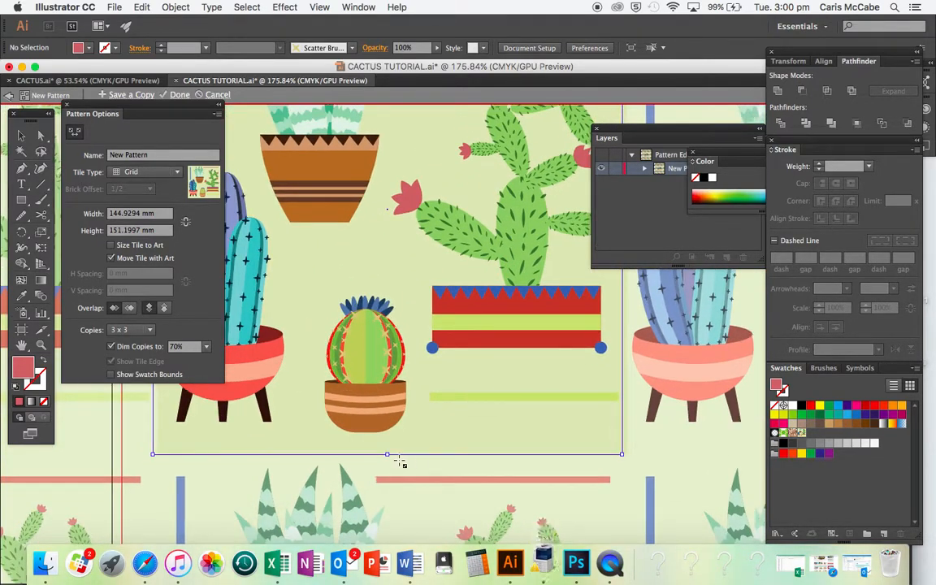
drag(388, 456, 386, 449)
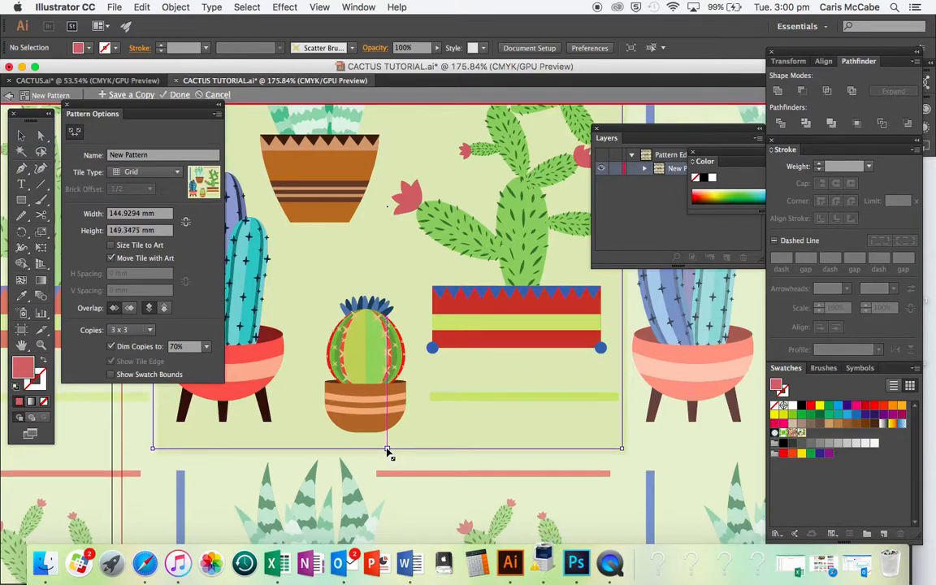
- Set the pattern's tile type to Brick by Row
scroll(403, 460, down, 5)
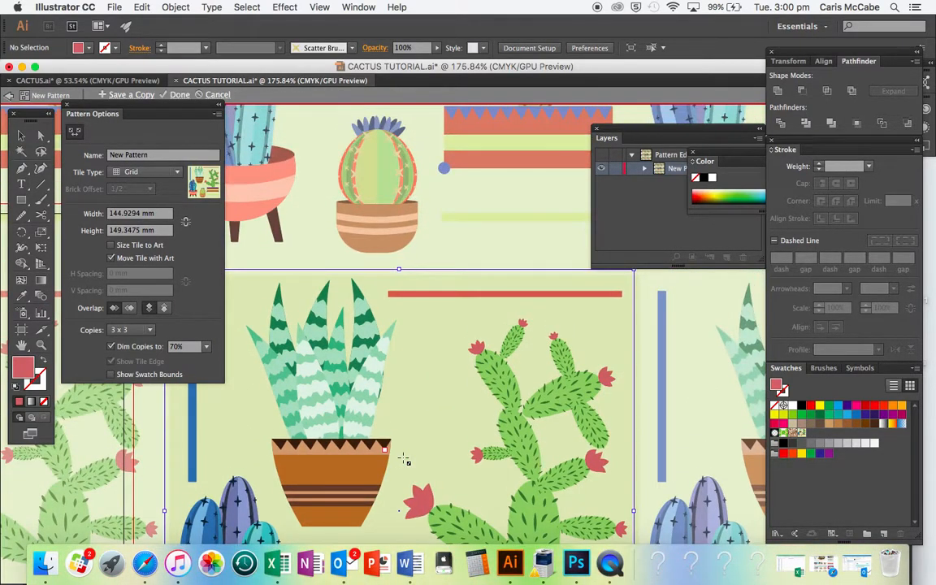
scroll(403, 459, down, 2)
scroll(479, 505, down, 5)
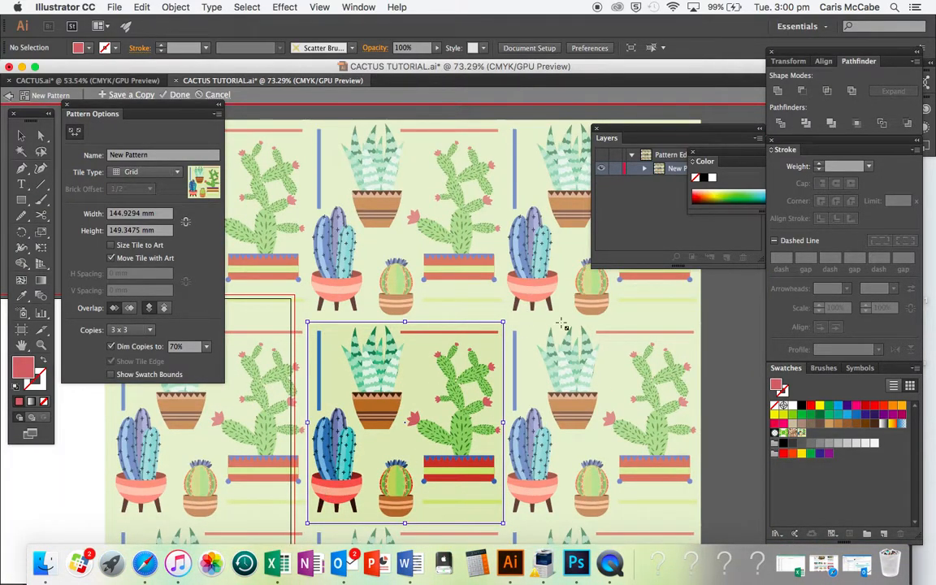
scroll(520, 316, down, 4)
scroll(556, 335, down, 2)
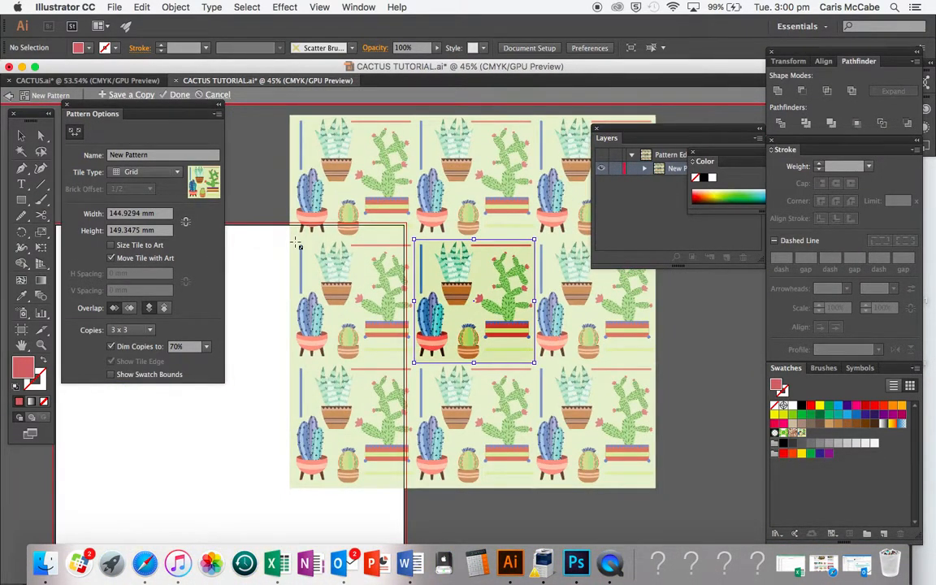
click(143, 172)
click(150, 201)
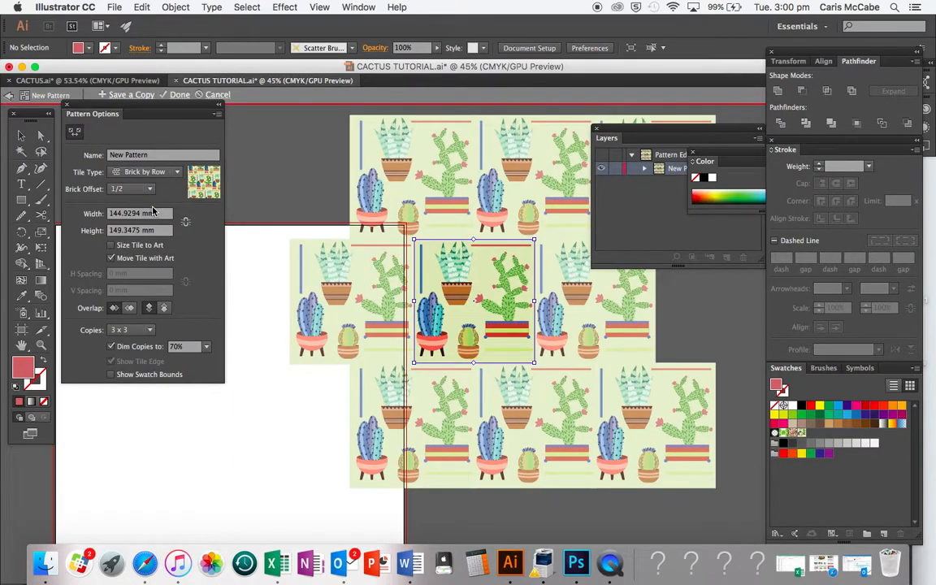
click(159, 172)
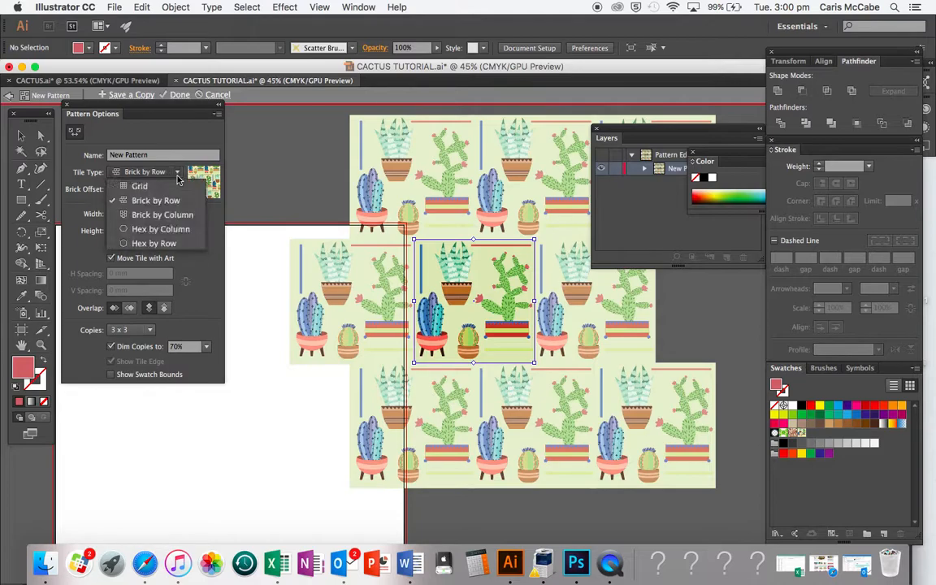
click(162, 215)
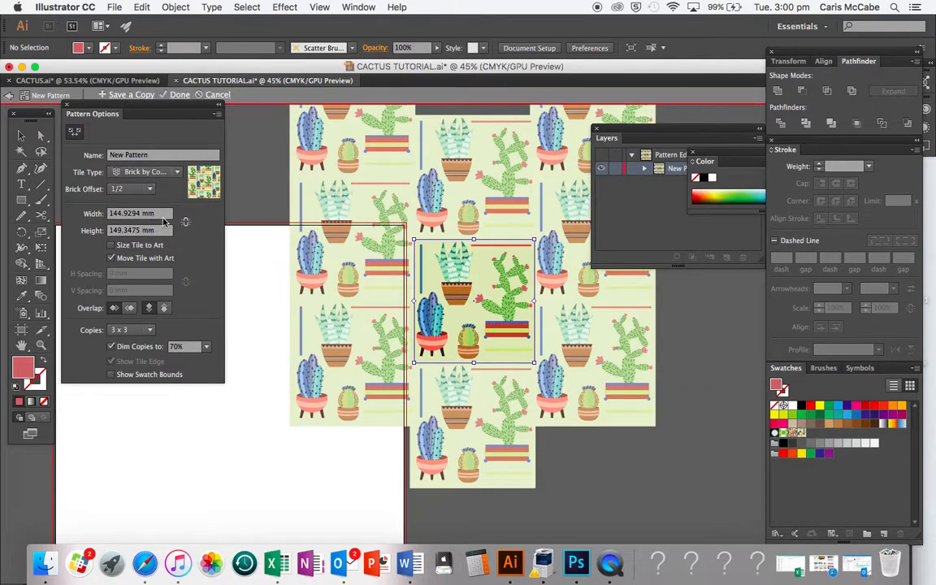
click(158, 173)
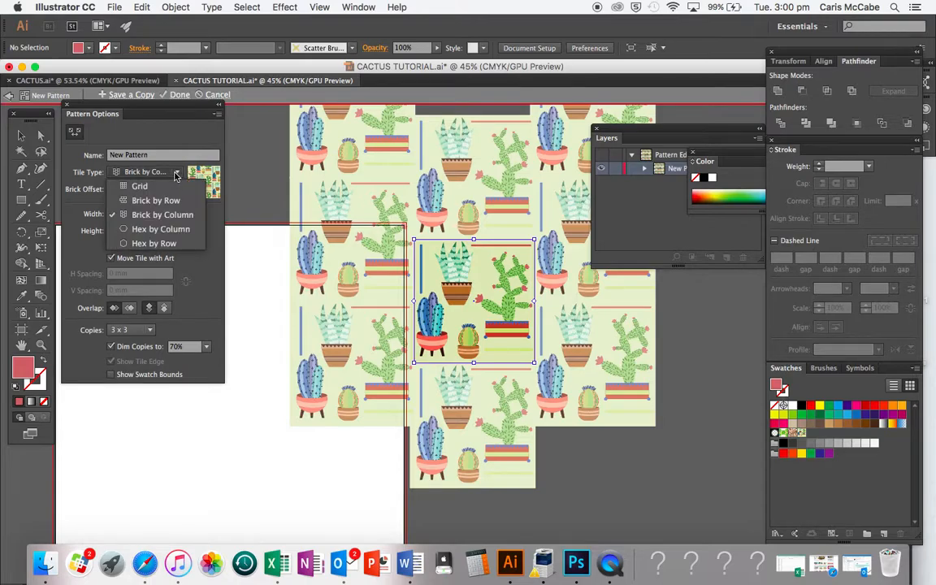
click(161, 201)
click(163, 205)
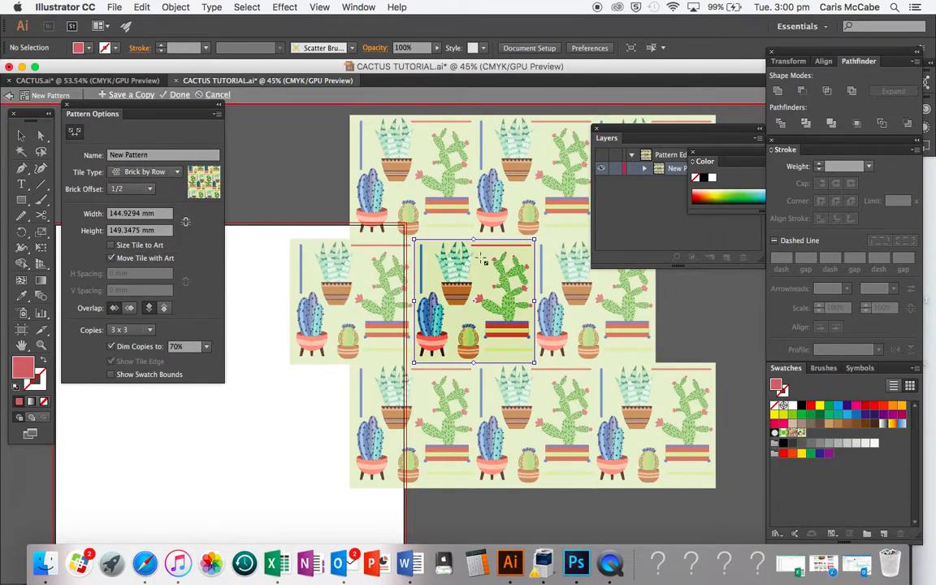
- Save a copy of the pattern named CACTUS PATTERN and dismiss the confirmation
click(124, 96)
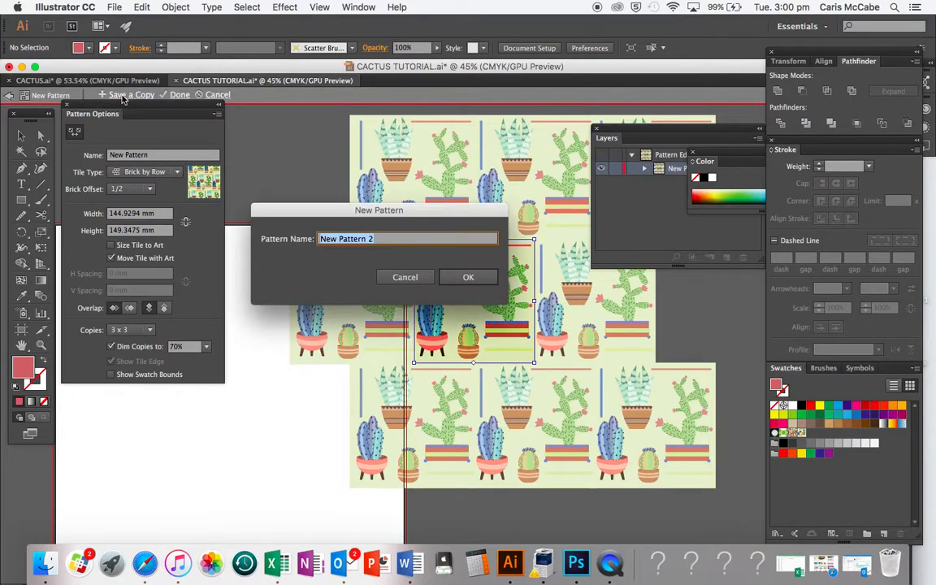
text(CA)
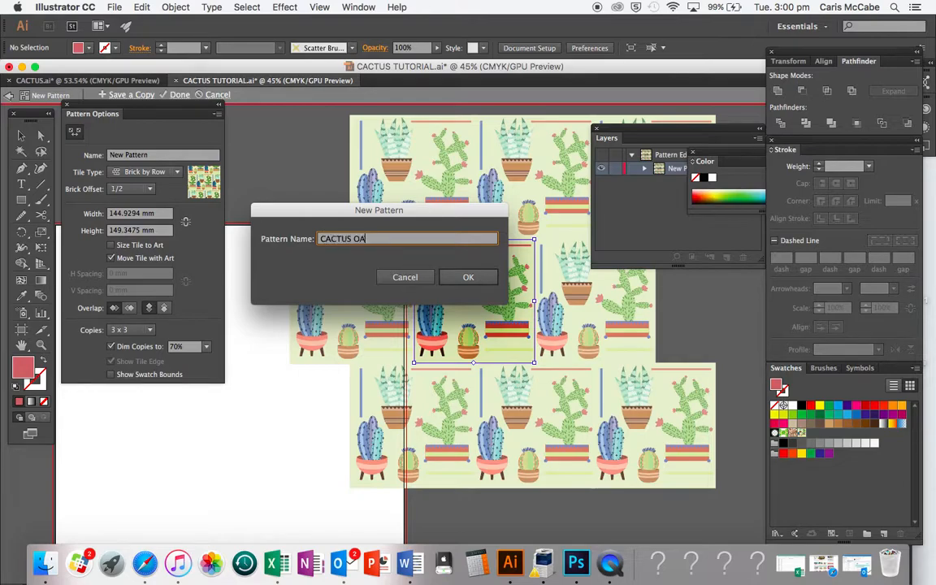
text(CTUS PATTERN)
click(464, 278)
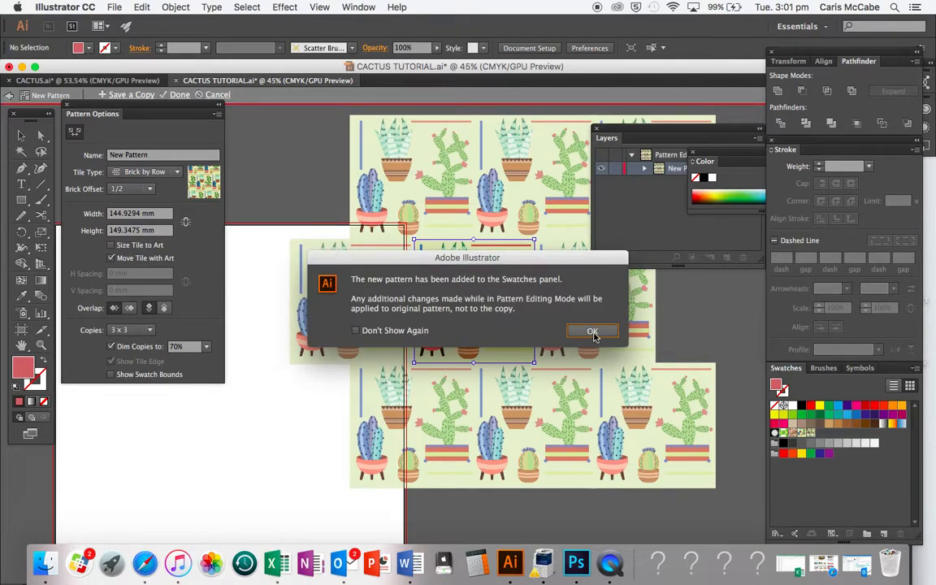
key(Return)
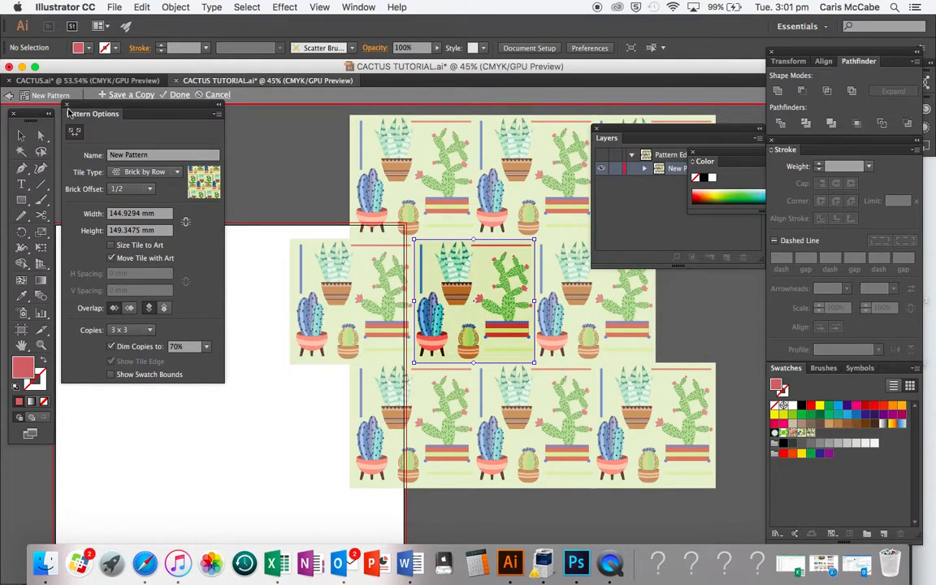
- Exit pattern editing mode
click(176, 95)
scroll(354, 275, down, 5)
scroll(357, 276, up, 3)
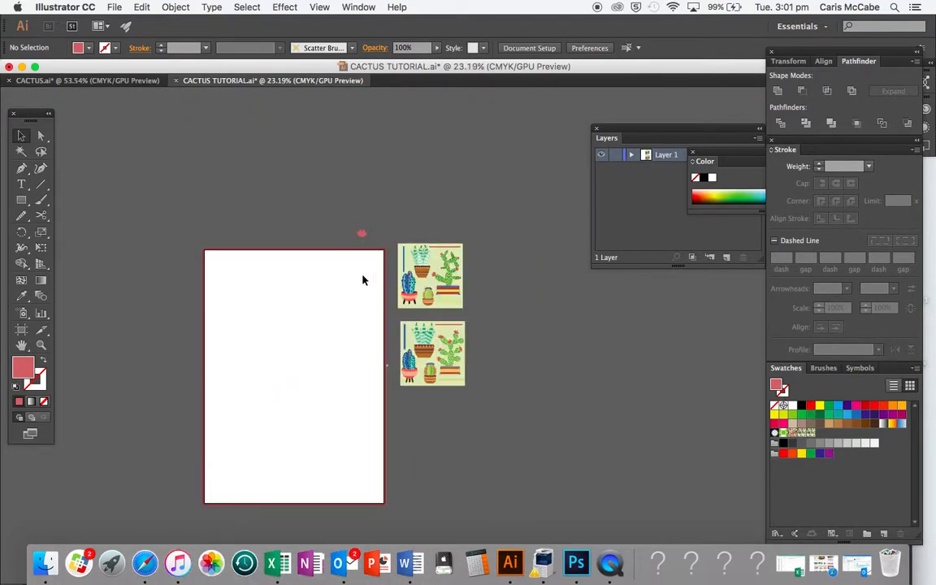
scroll(363, 280, down, 5)
- Draw a rectangle covering the whole artboard and align its top and bottom edges with the artboard
click(22, 200)
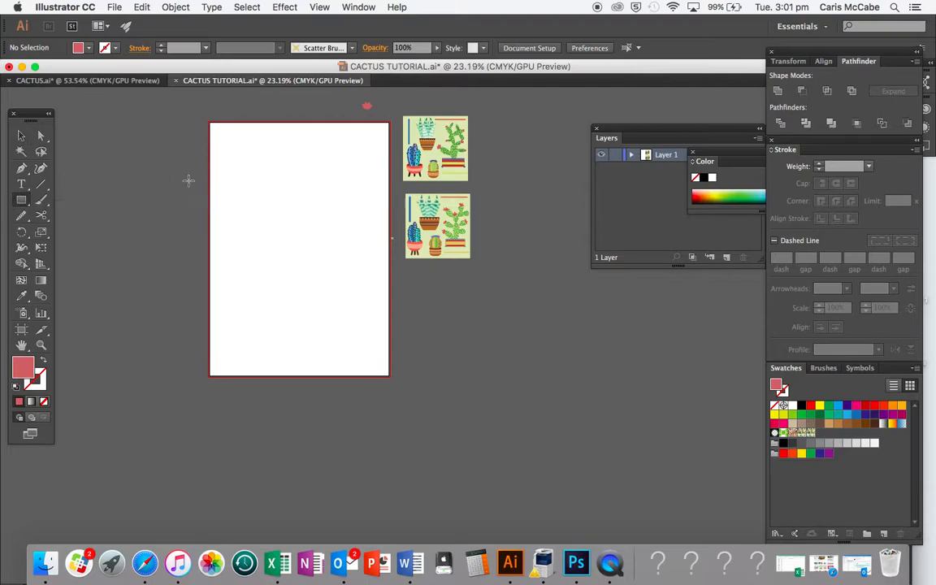
drag(210, 123, 391, 375)
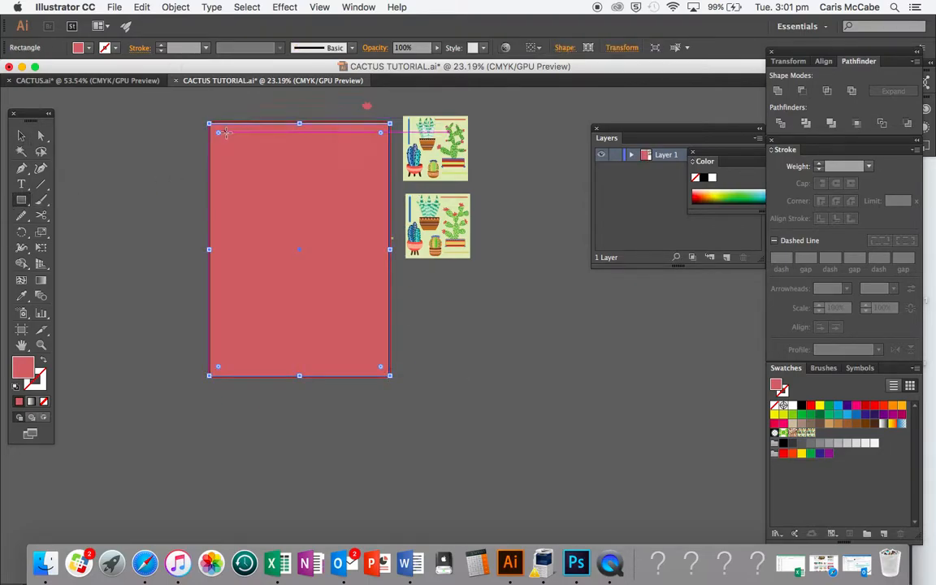
key(v)
drag(300, 124, 299, 121)
drag(300, 374, 300, 376)
click(368, 440)
click(286, 281)
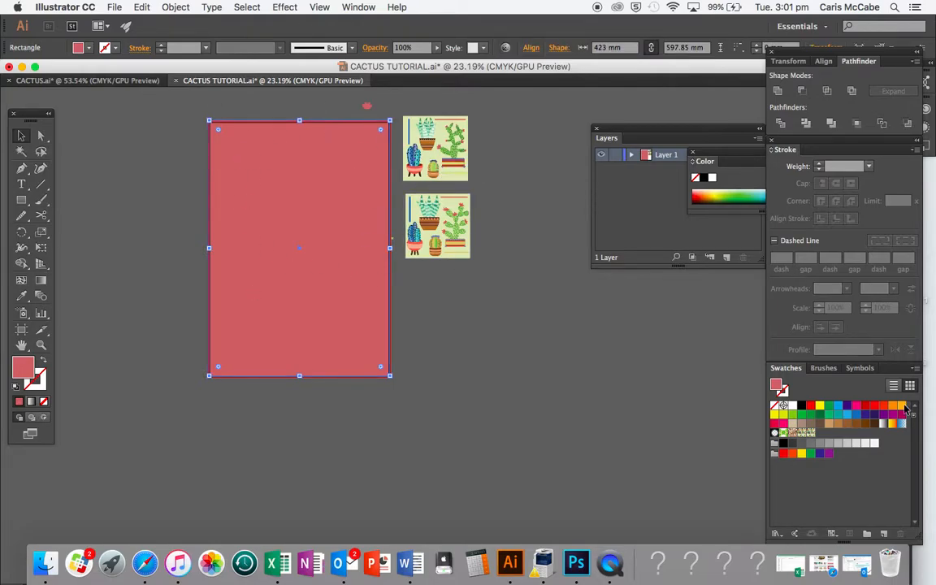
- Open the Swatches panel and fill the rectangle with the CACTUS PATTERN swatch
click(358, 6)
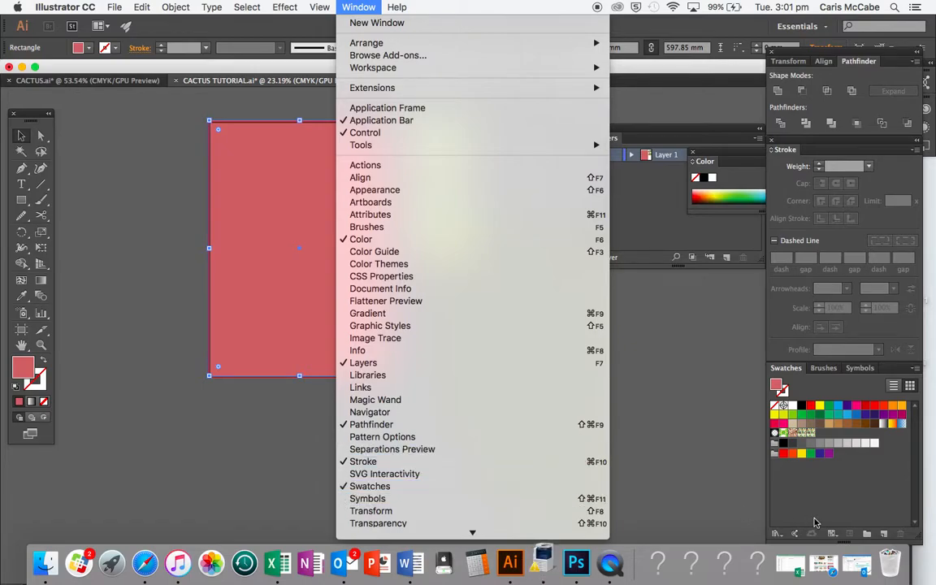
click(486, 485)
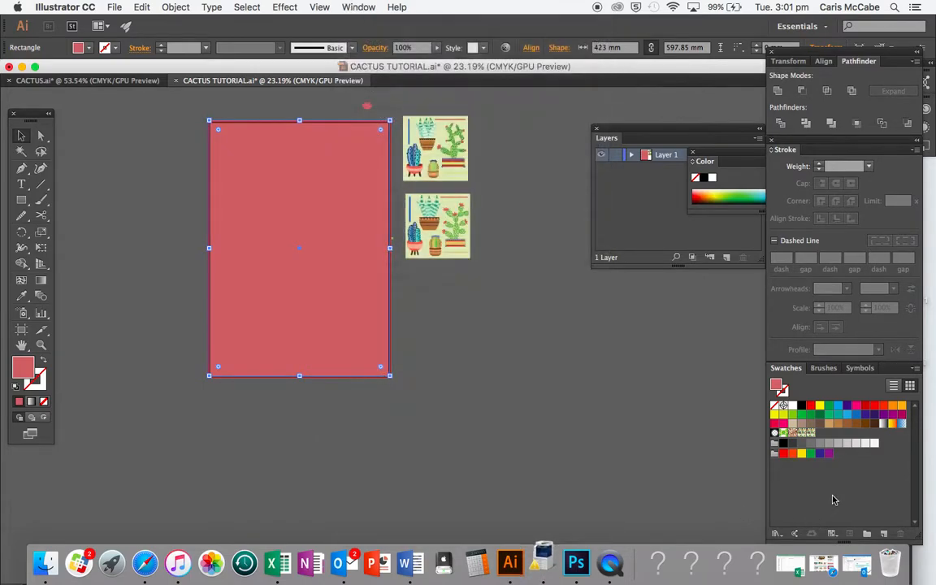
click(810, 435)
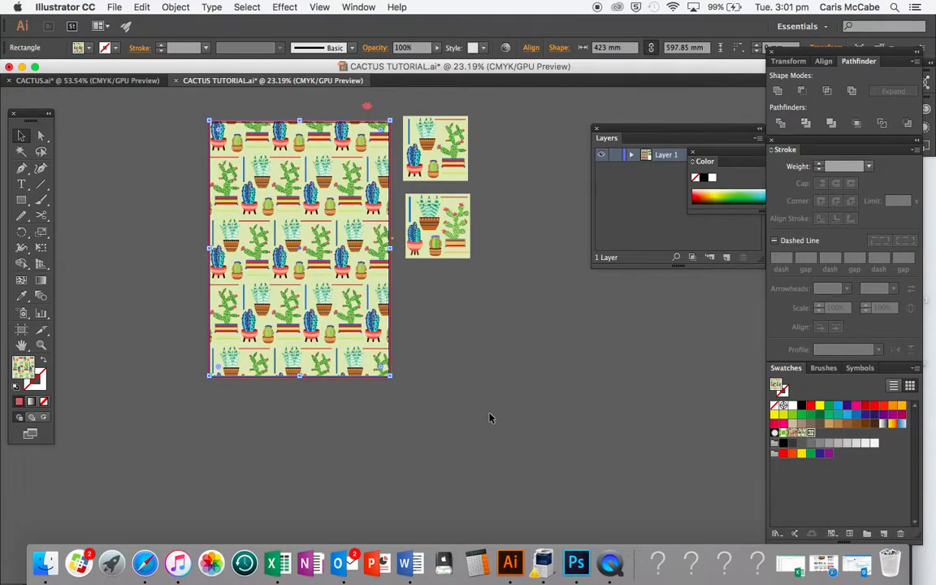
- Zoom in and pan around to inspect the pattern fill on the rectangle
scroll(492, 415, up, 5)
scroll(493, 410, up, 7)
scroll(493, 410, left, 7)
scroll(493, 411, right, 3)
scroll(487, 424, down, 6)
scroll(485, 425, right, 5)
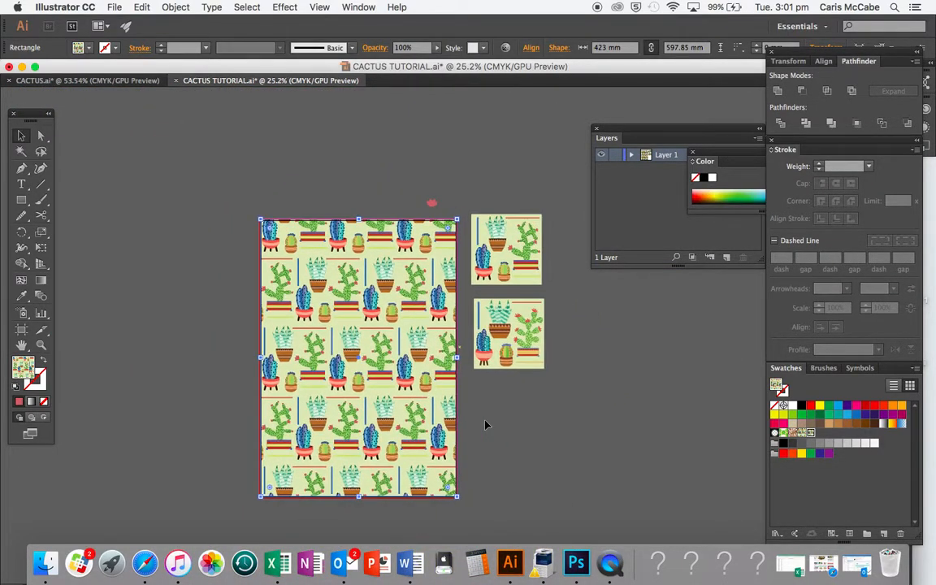
scroll(484, 424, up, 8)
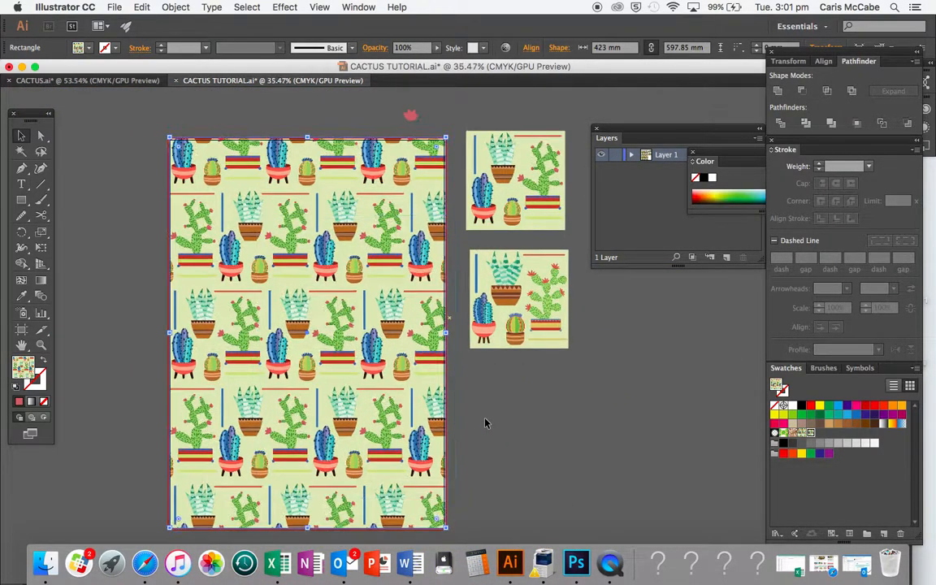
scroll(484, 423, left, 2)
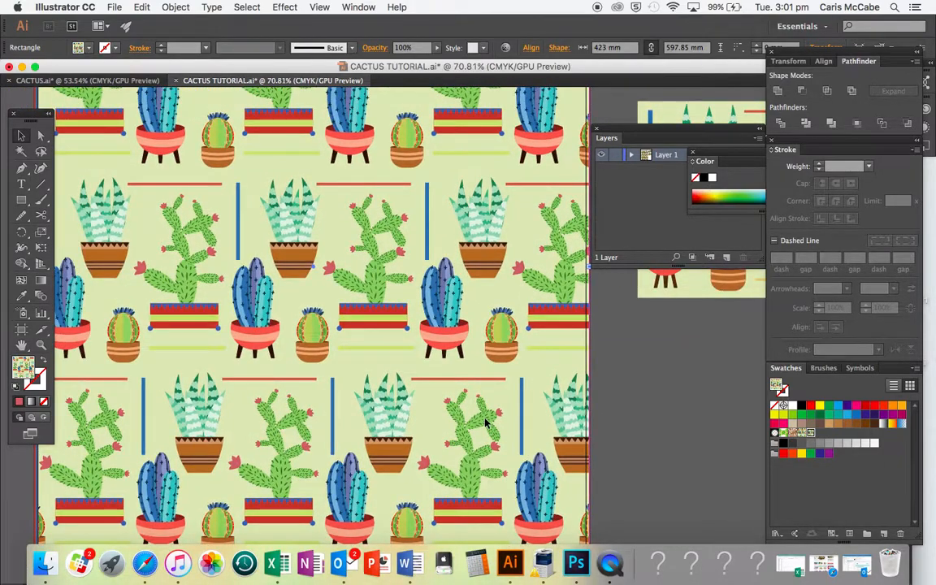
scroll(485, 423, down, 8)
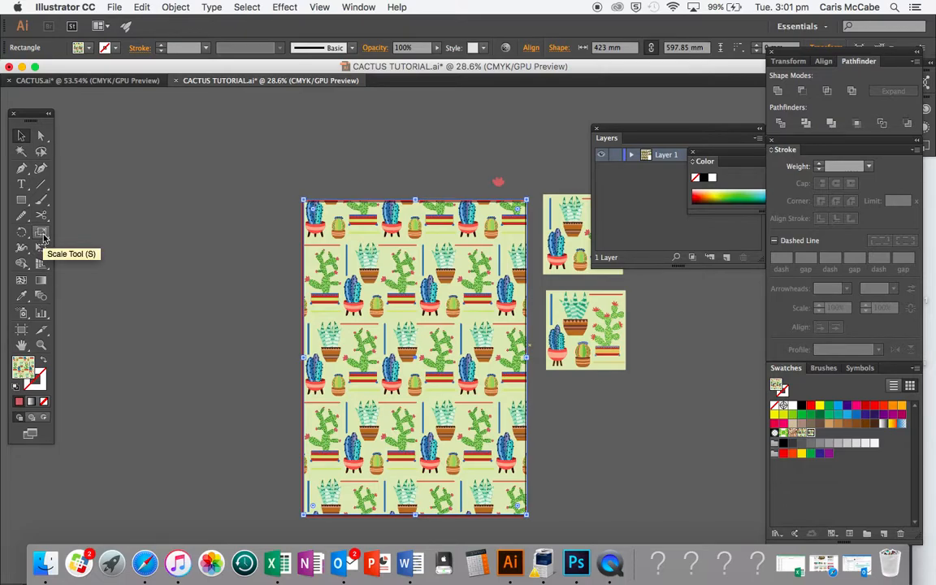
- Scale only the pattern inside the rectangle uniformly to 50%, leaving the object unscaled, with the Scale tool
click(42, 234)
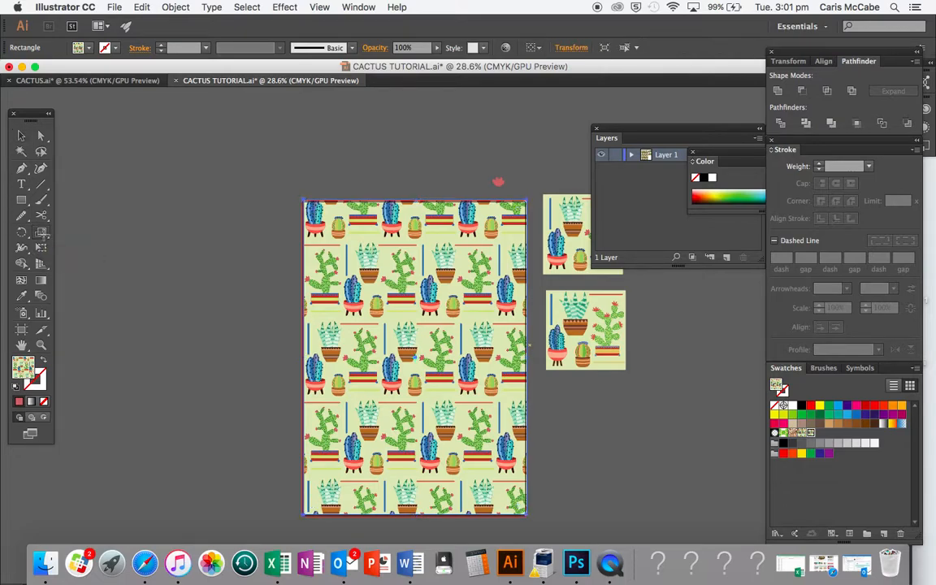
alt+click(420, 337)
drag(341, 140, 173, 125)
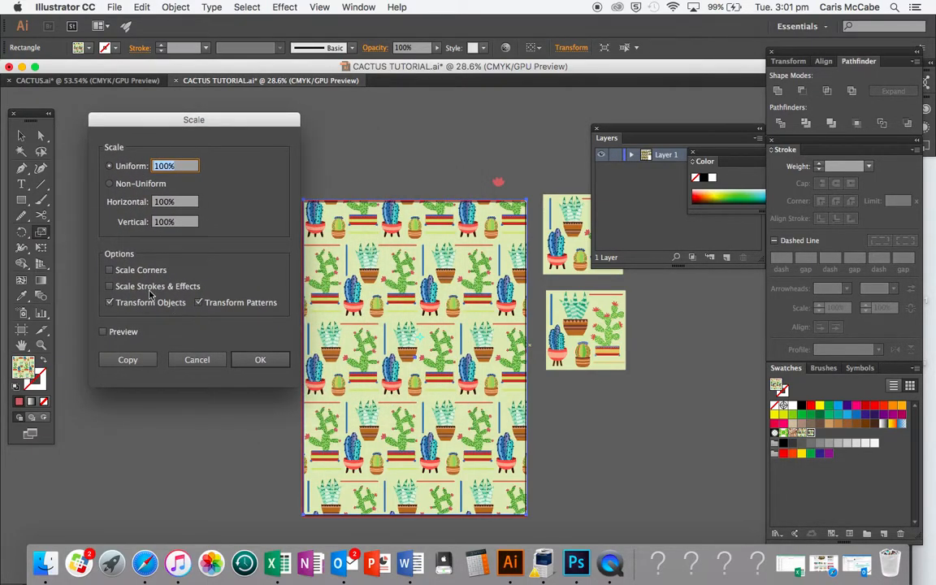
click(115, 303)
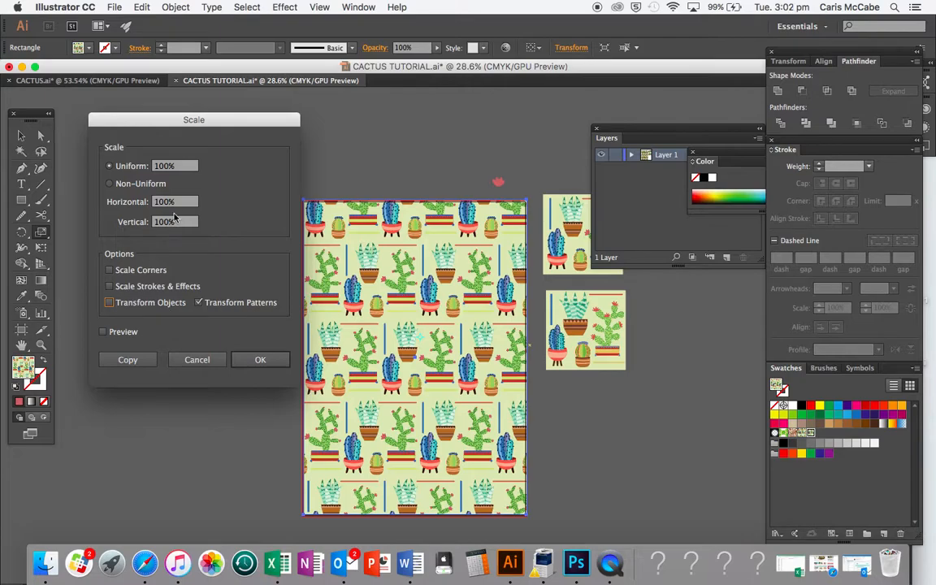
click(136, 167)
text(50)
click(258, 359)
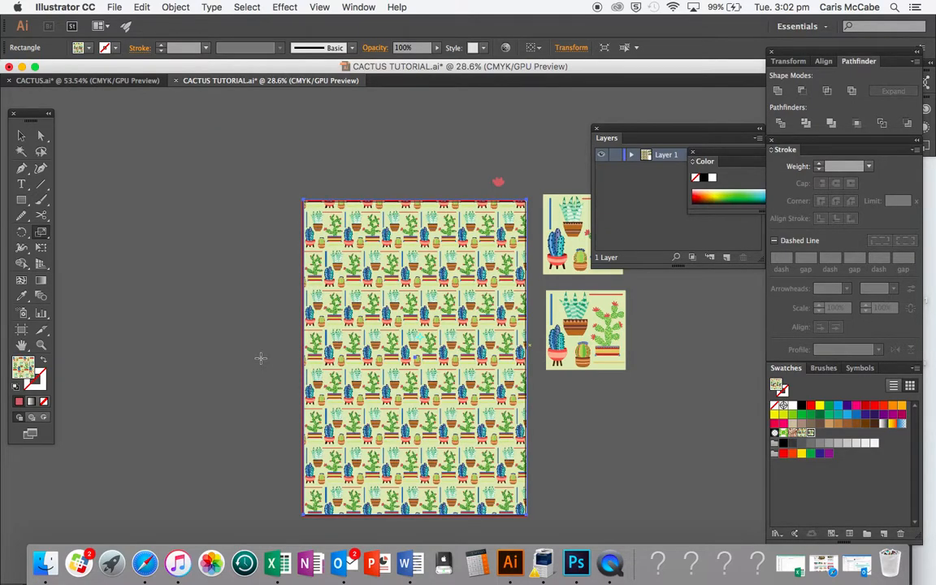
- Undo the 50% pattern scaling and rescale only the pattern inside the rectangle uniformly to 75% with the Scale tool
scroll(260, 358, up, 5)
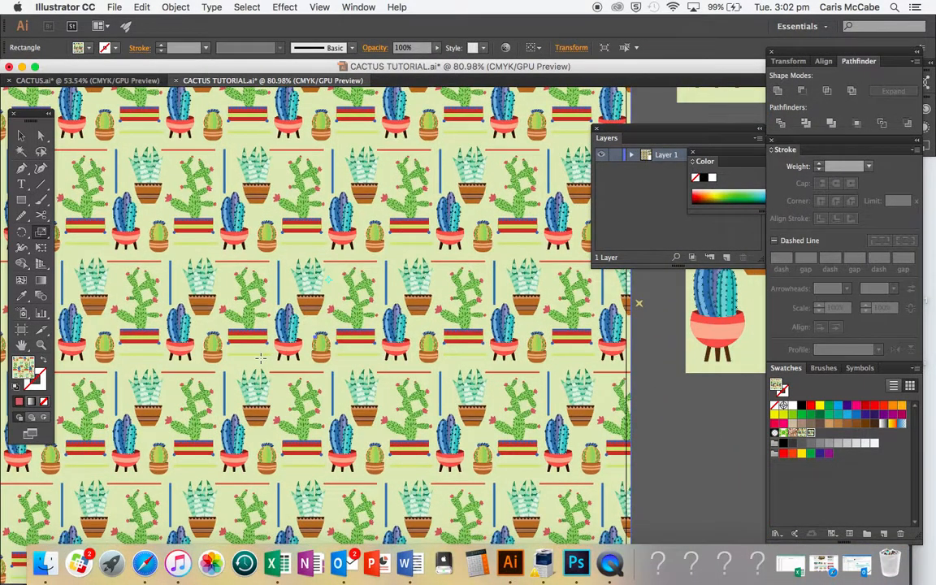
scroll(260, 359, down, 3)
scroll(261, 359, down, 2)
scroll(261, 359, up, 4)
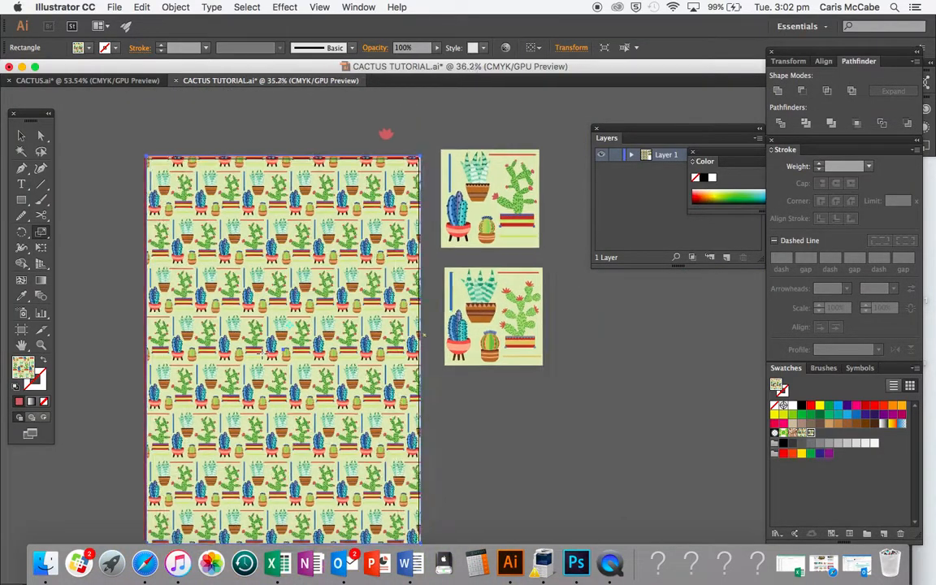
key(super+z)
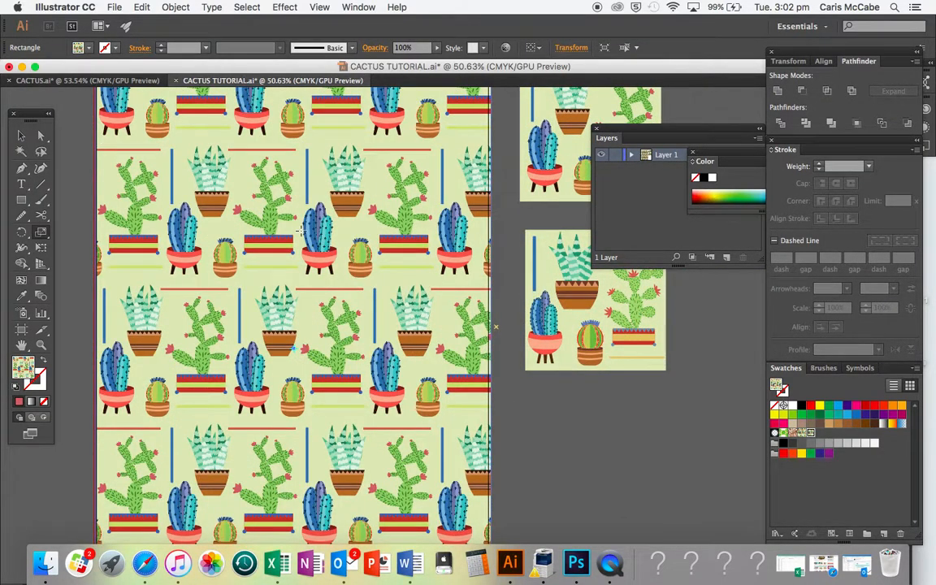
key(Return)
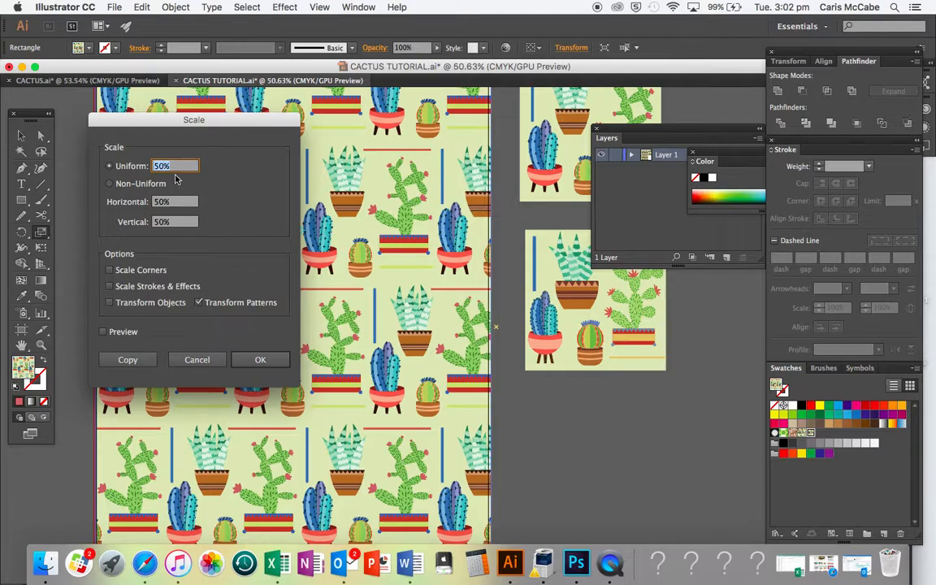
text(75)
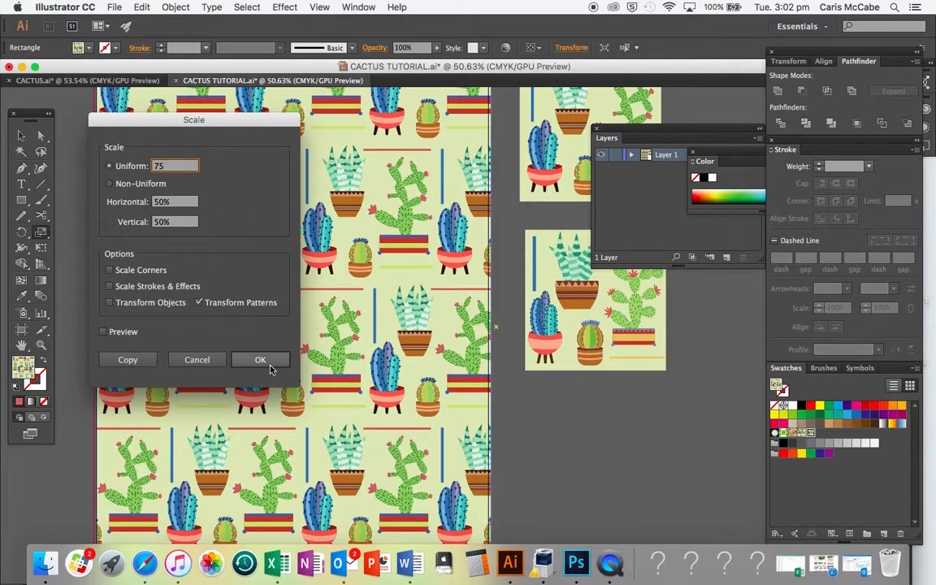
click(261, 360)
- Zoom in and out to inspect the rescaled pattern fill across the rectangle
key(super+0)
scroll(422, 396, up, 5)
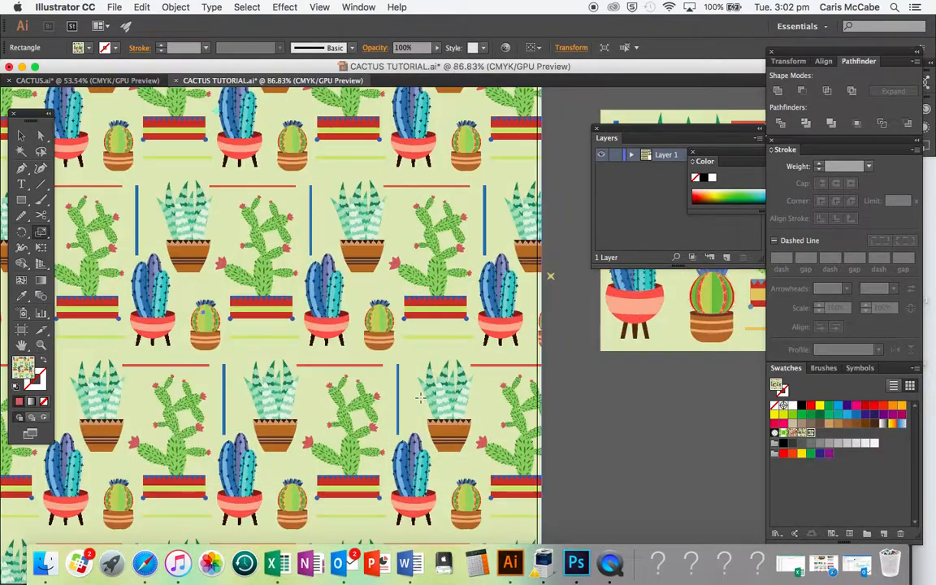
scroll(420, 397, down, 5)
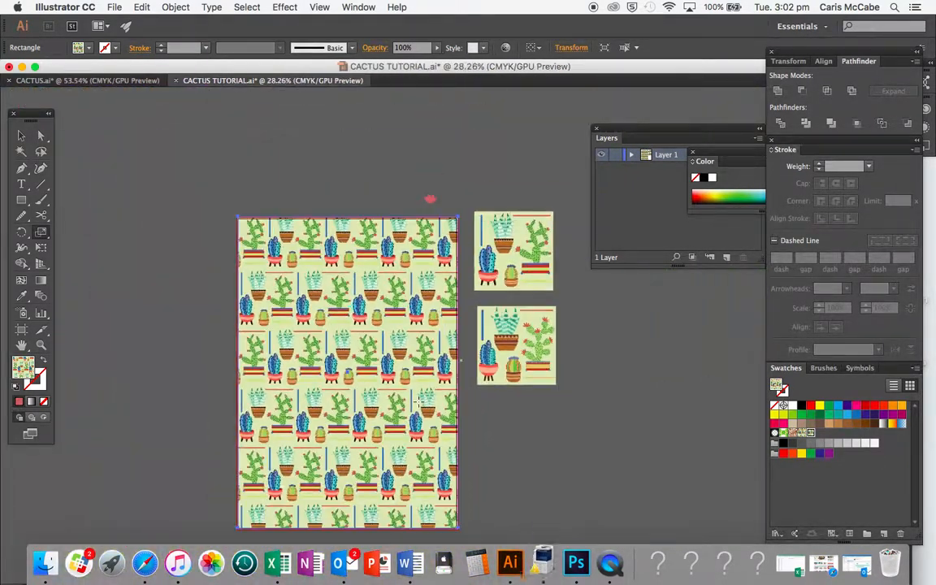
scroll(418, 403, up, 5)
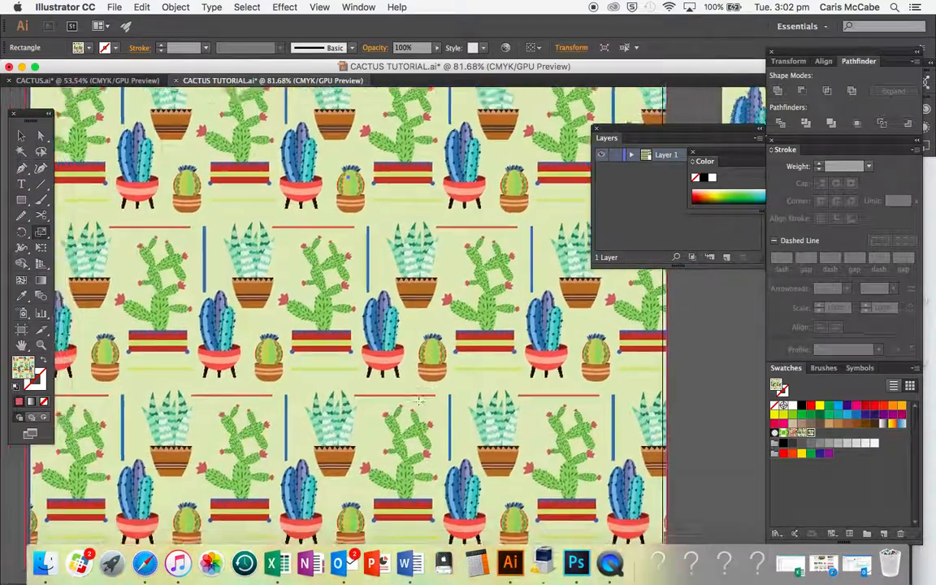
scroll(419, 402, down, 3)
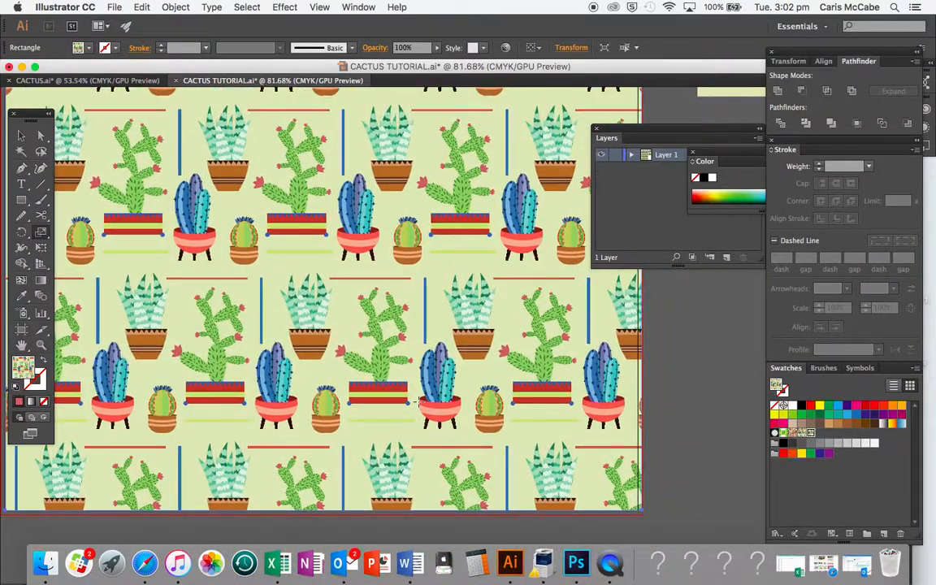
scroll(418, 403, down, 3)
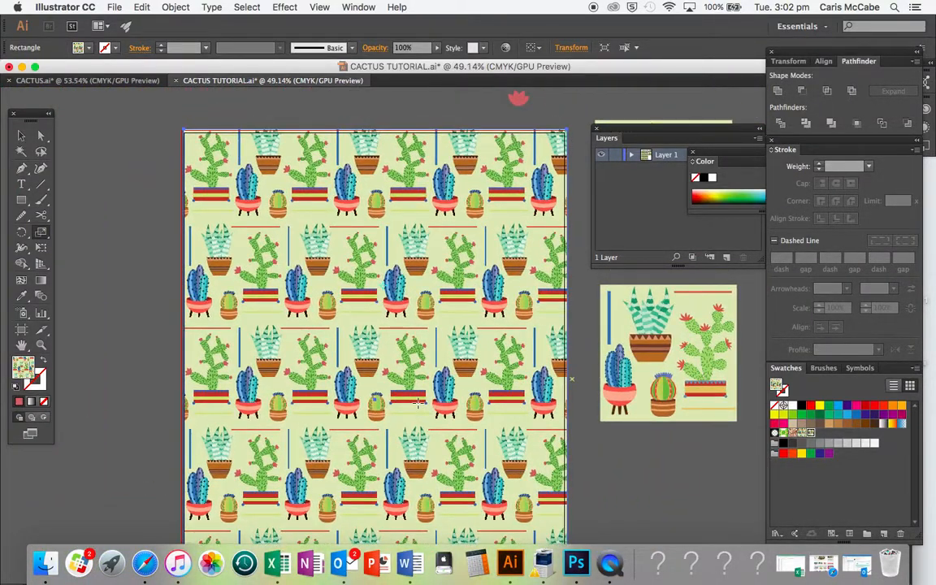